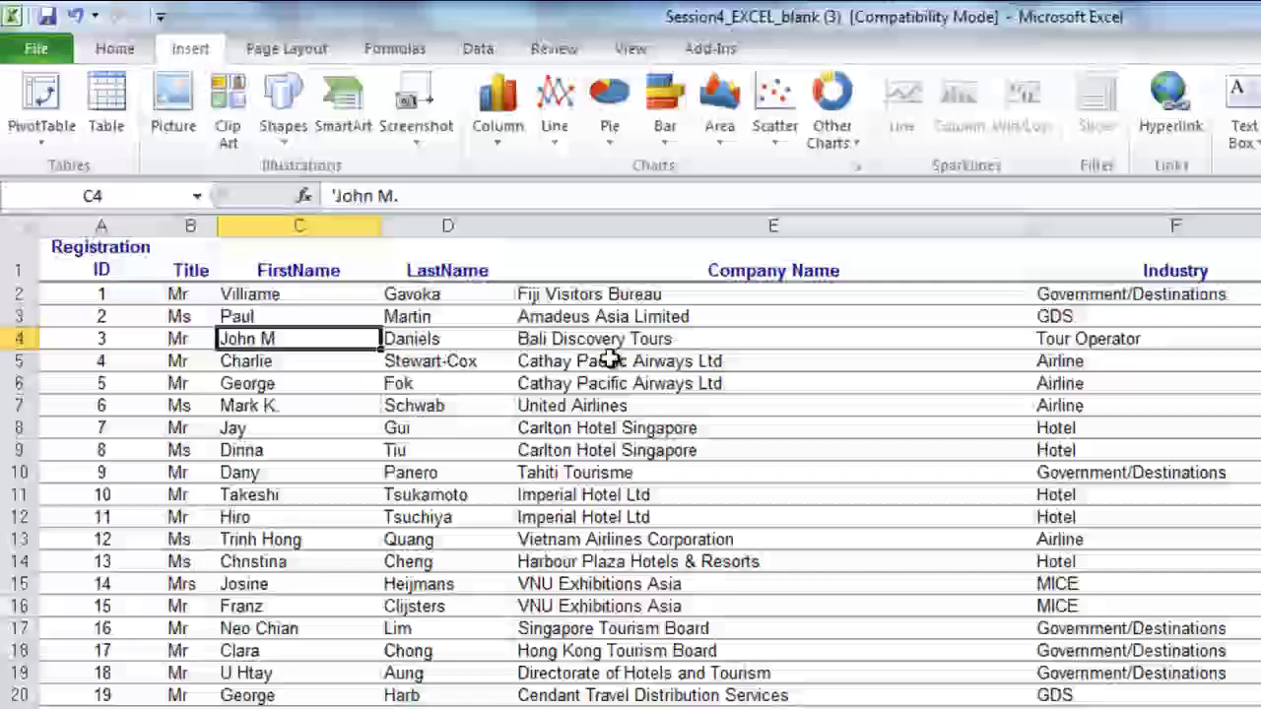
# Step: Create a PivotTable from the range Registrations!$A$1:$R$51 on a new worksheet
pyautogui.click(341, 390)
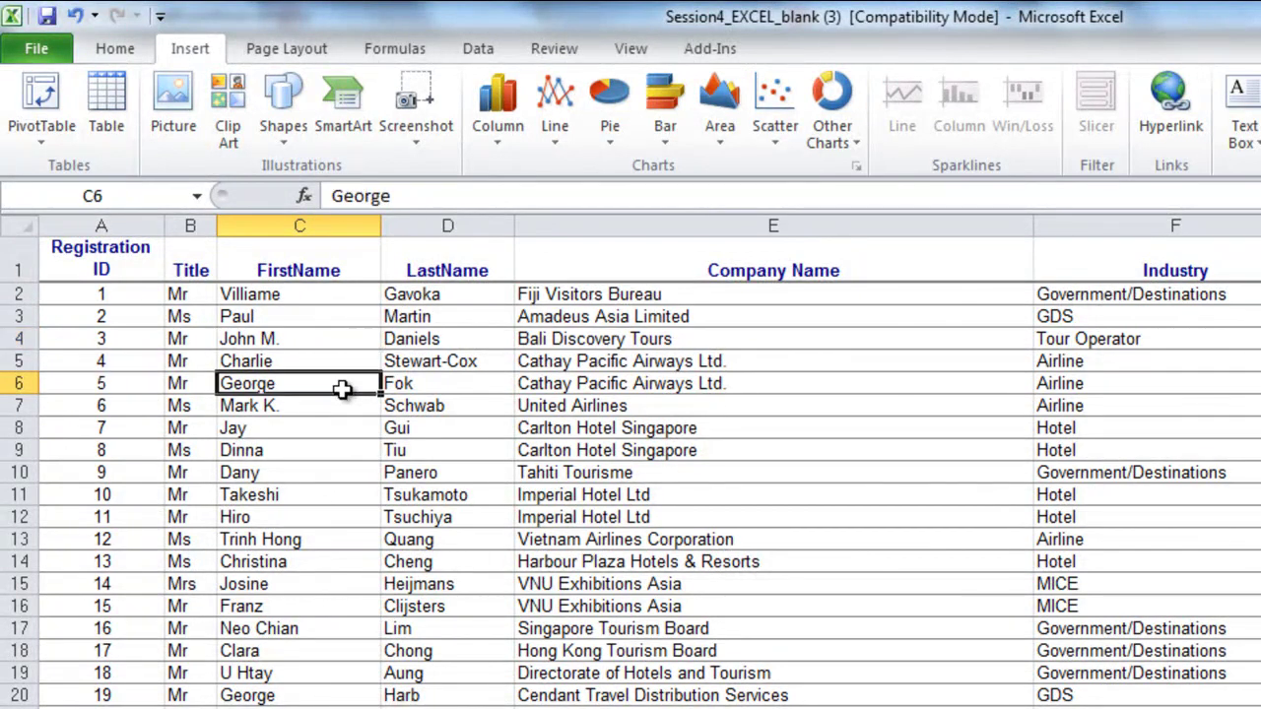
pyautogui.click(40, 143)
pyautogui.click(54, 175)
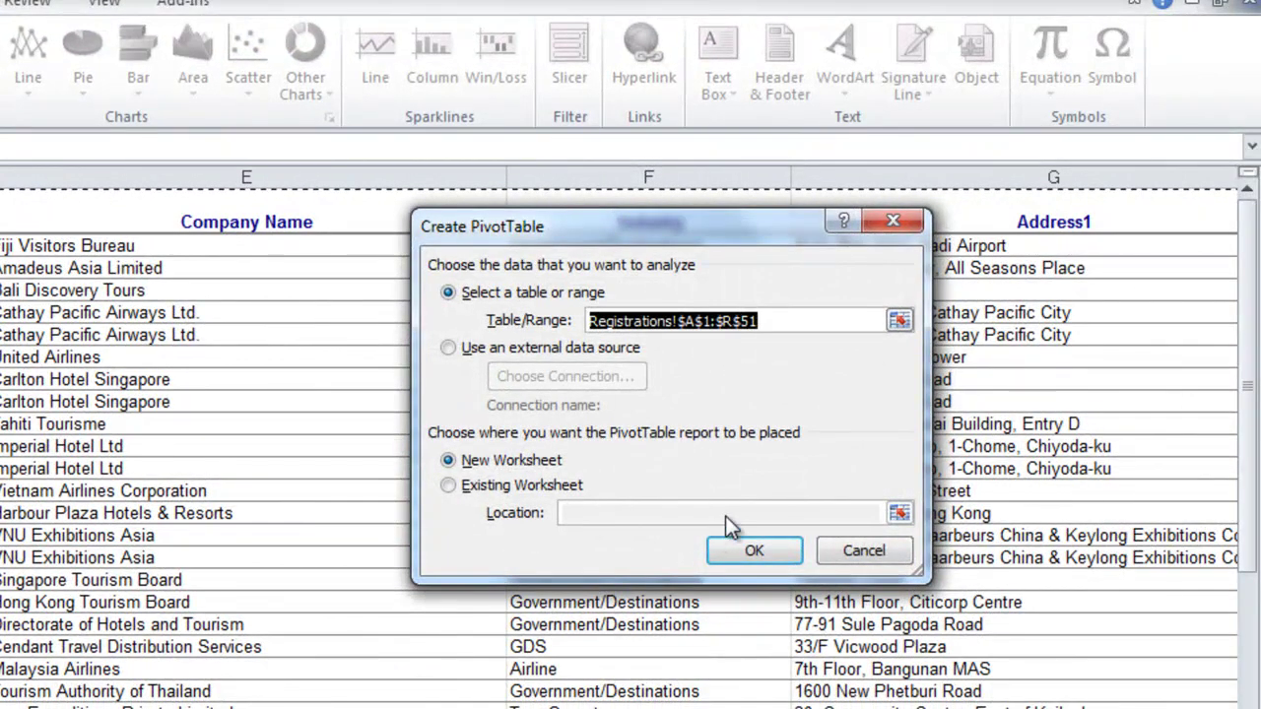
pyautogui.click(751, 554)
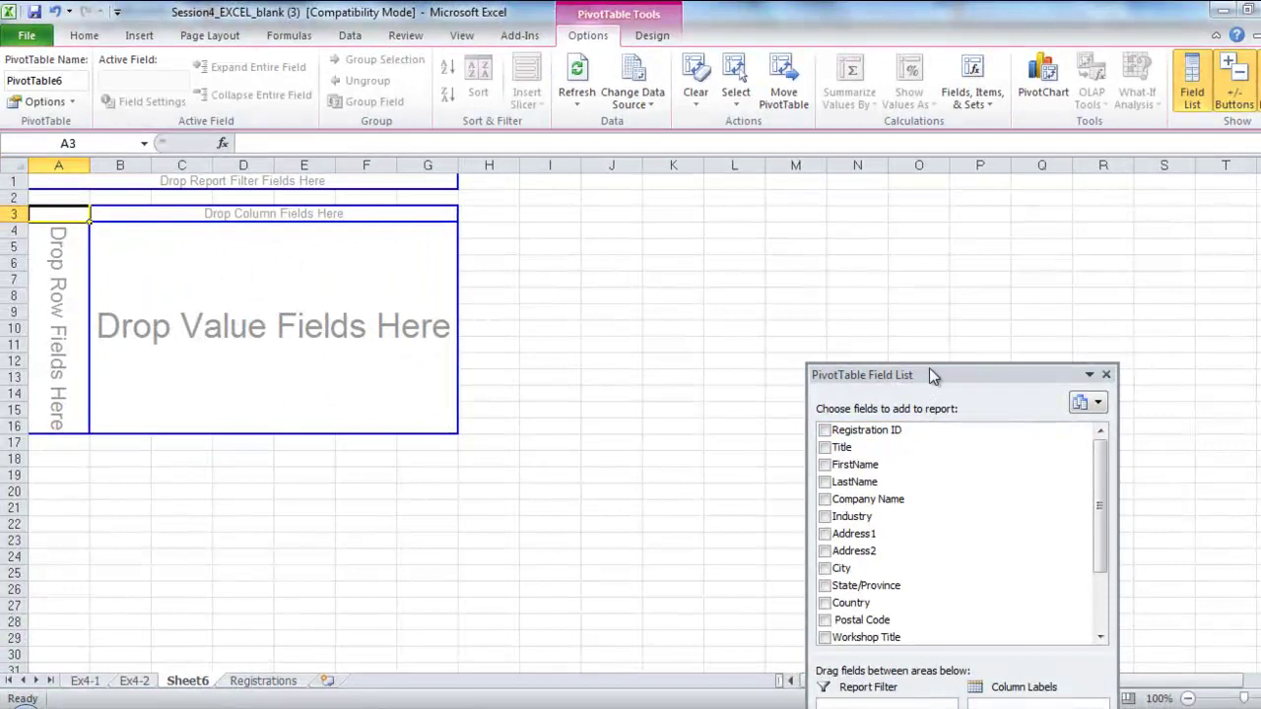
# Step: Add Workshop Title and then Country as row labels of the PivotTable
pyautogui.moveTo(931, 376); pyautogui.dragTo(619, 185)
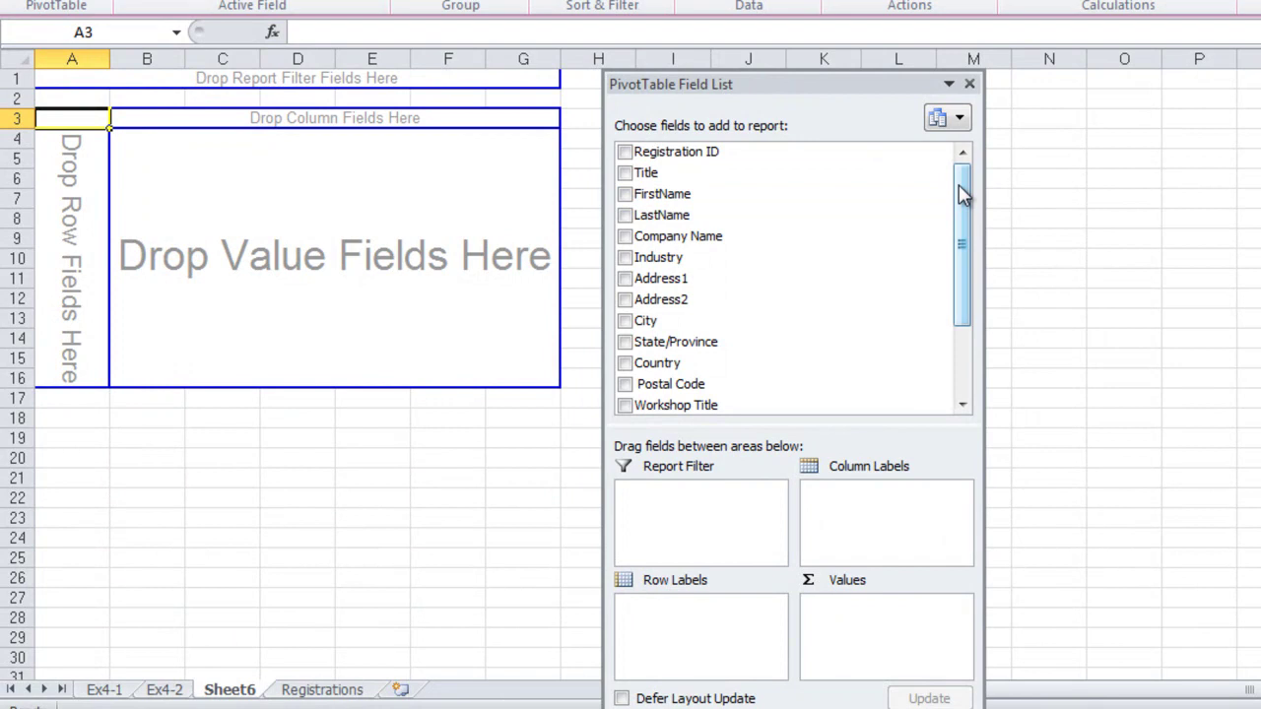
pyautogui.moveTo(962, 195); pyautogui.dragTo(964, 227)
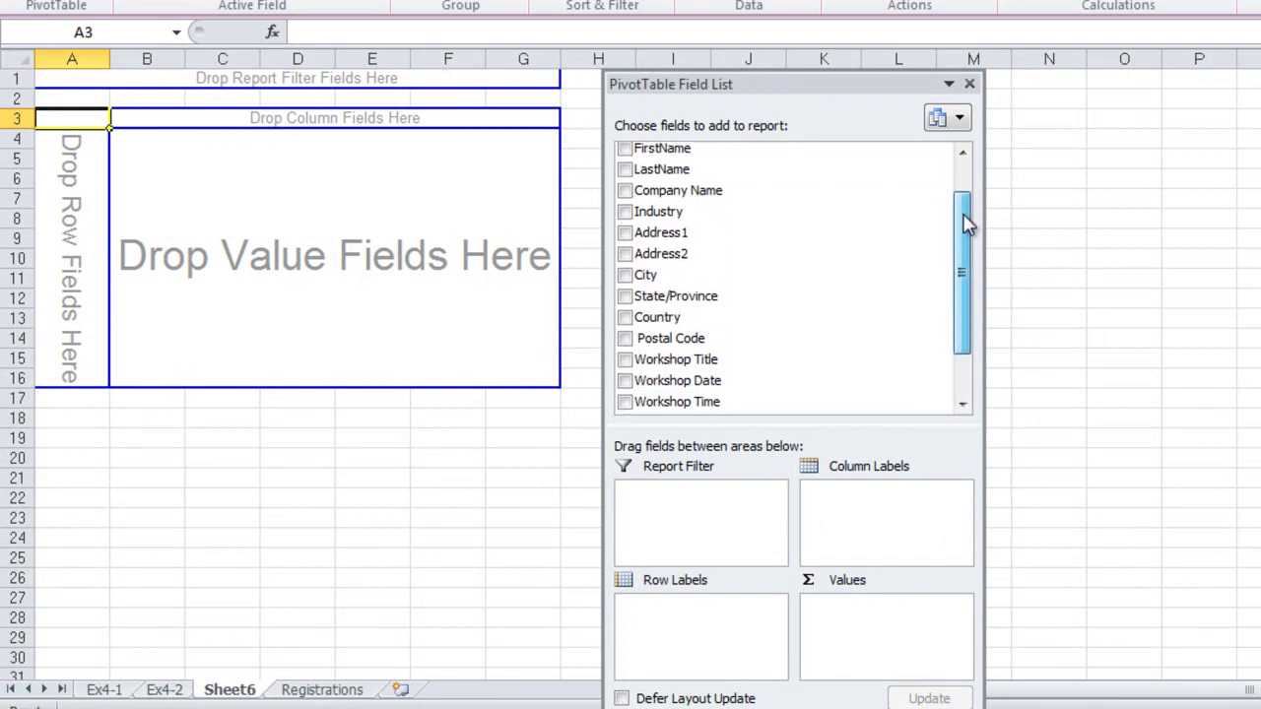
pyautogui.click(628, 359)
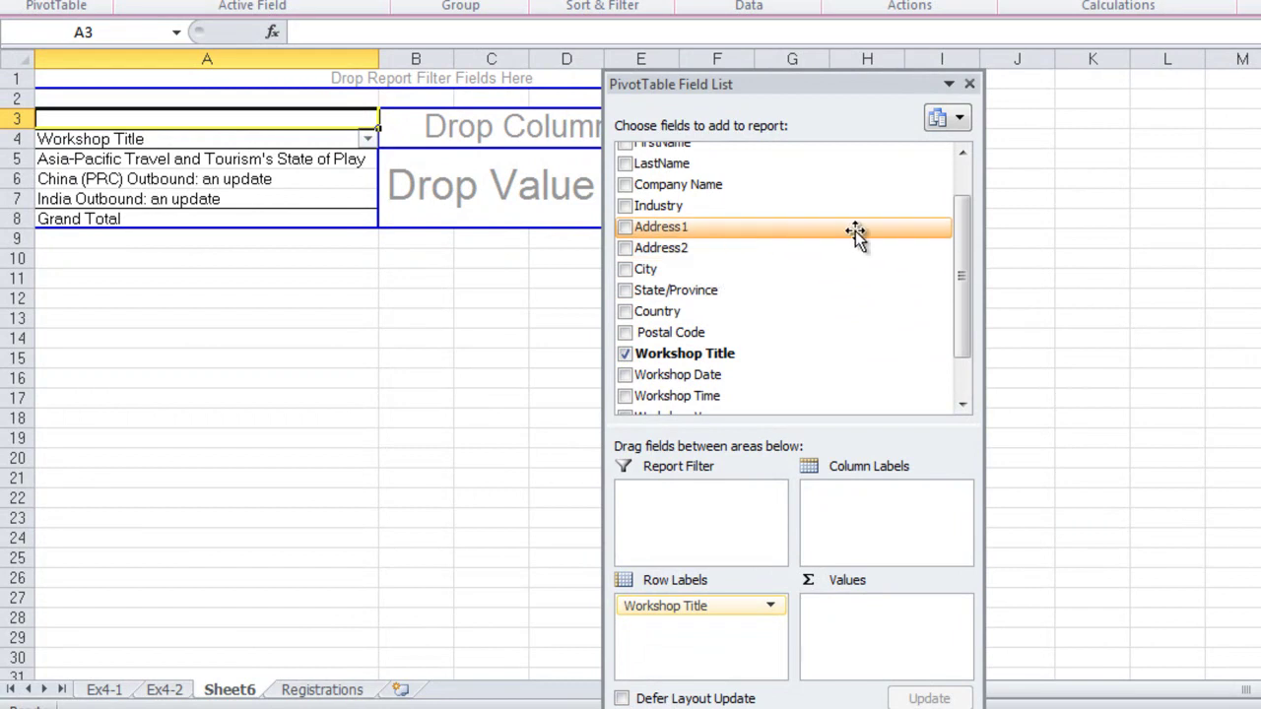
pyautogui.moveTo(961, 231); pyautogui.dragTo(960, 222)
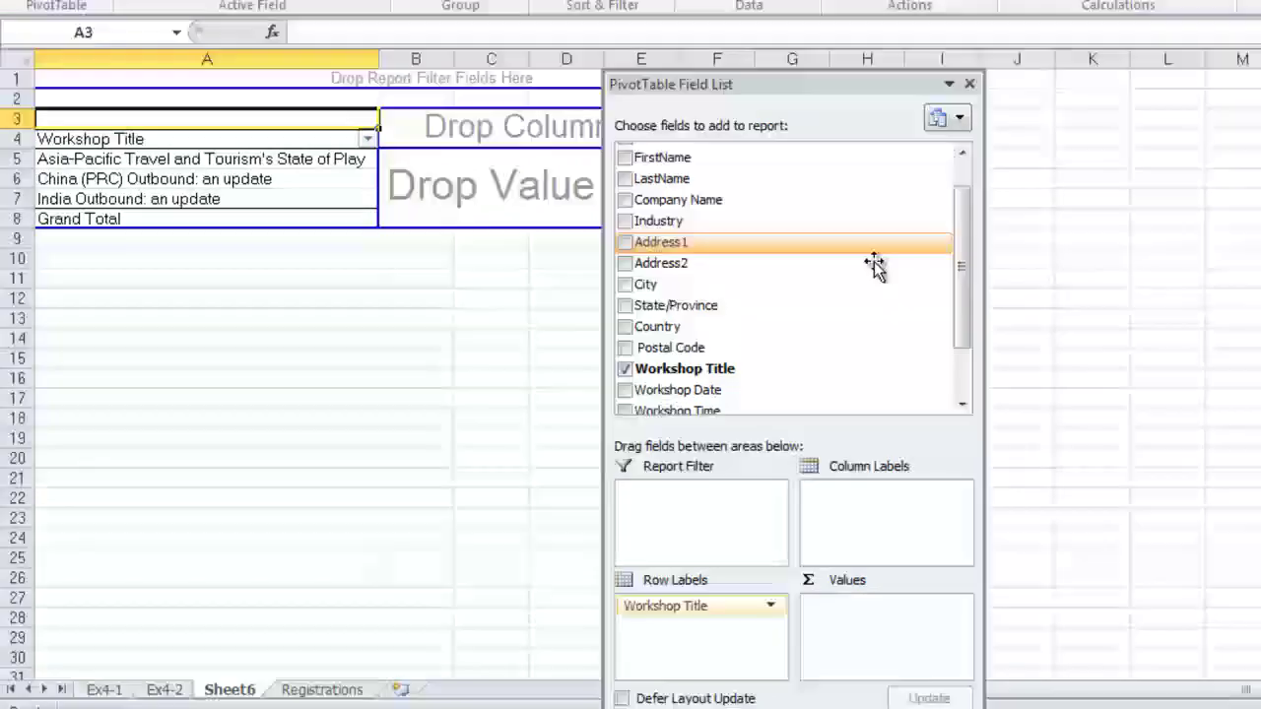
pyautogui.click(627, 328)
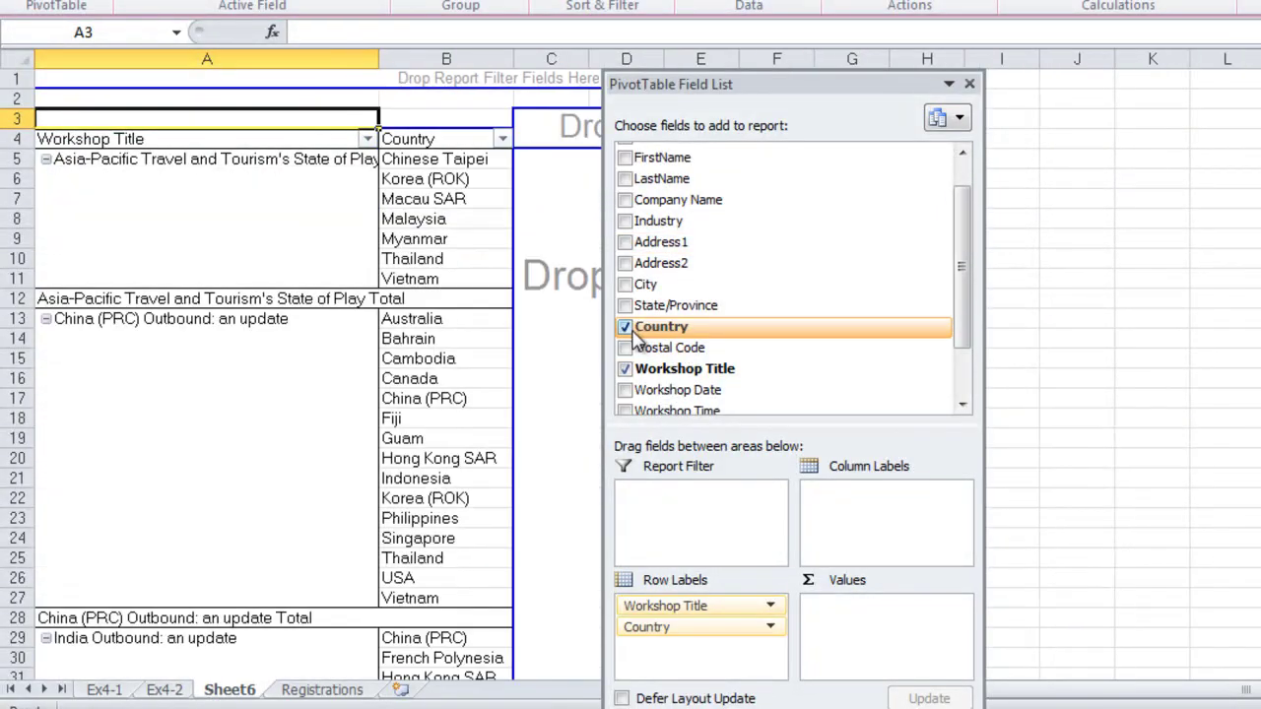
# Step: Add Registration ID to the PivotTable values and summarize it by Count
pyautogui.moveTo(684, 77); pyautogui.dragTo(712, 8)
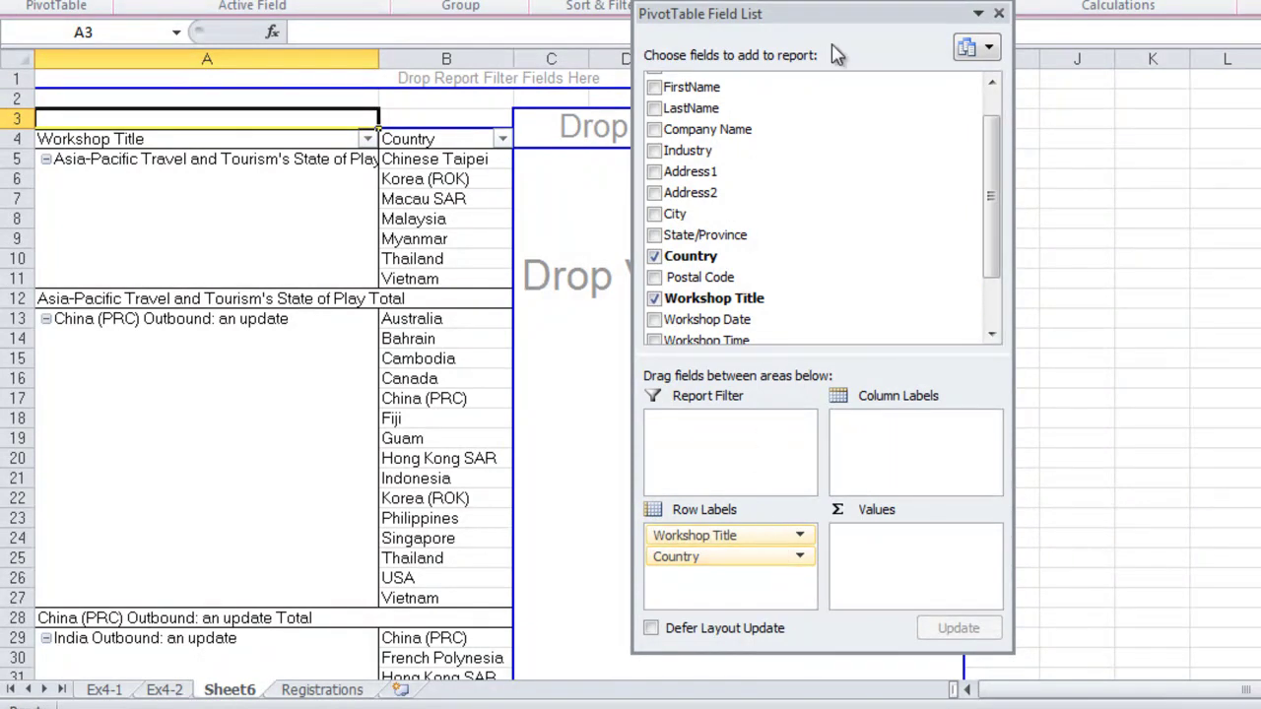
pyautogui.moveTo(835, 12); pyautogui.dragTo(922, 12)
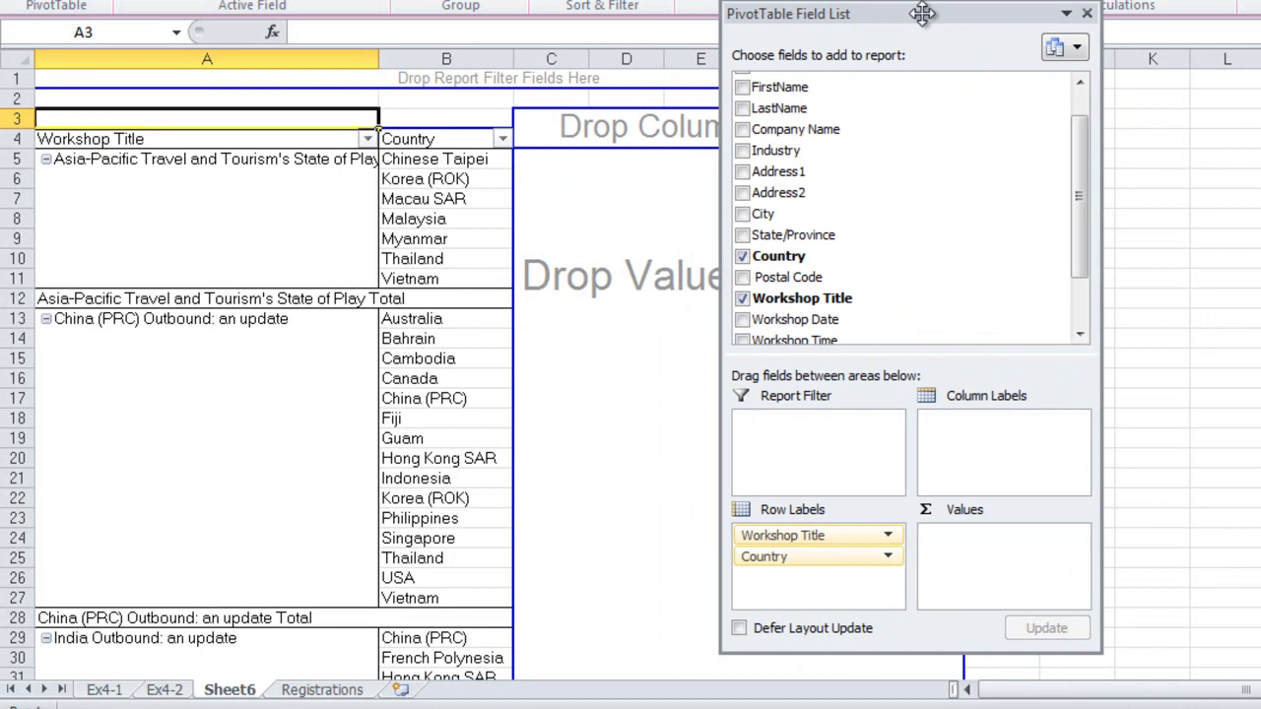
pyautogui.moveTo(1081, 155); pyautogui.dragTo(1064, 77)
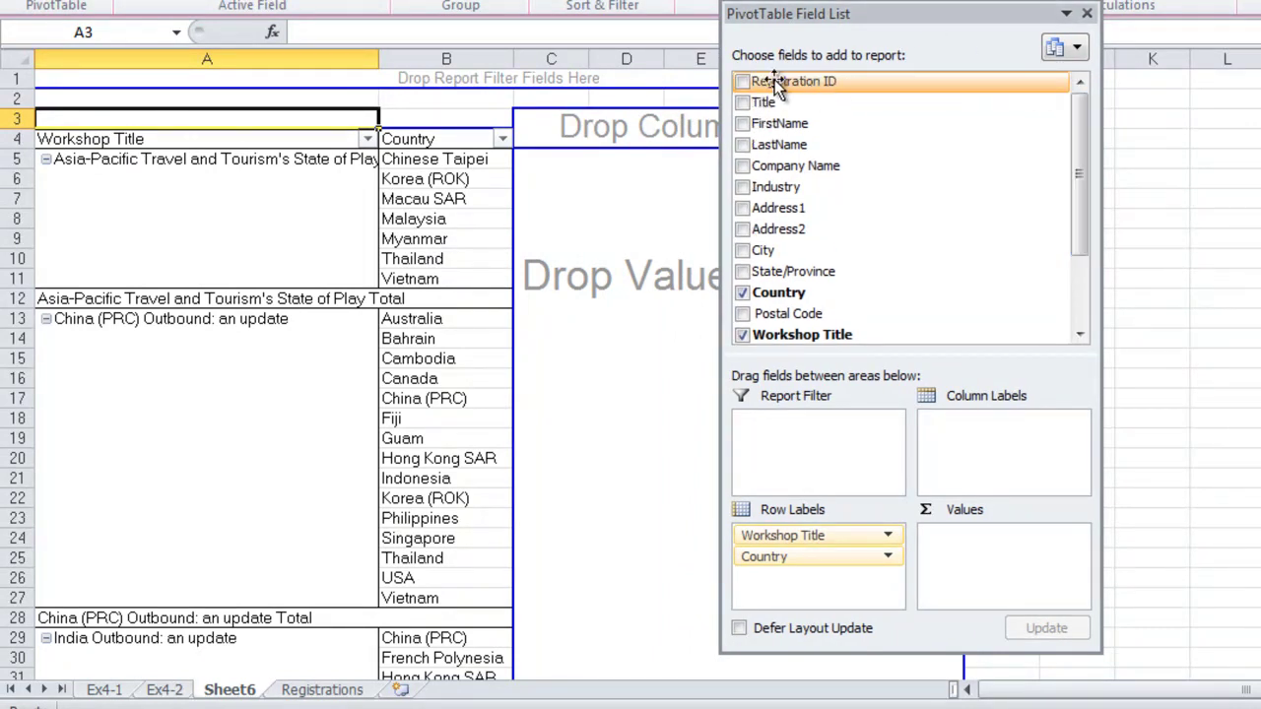
pyautogui.click(742, 83)
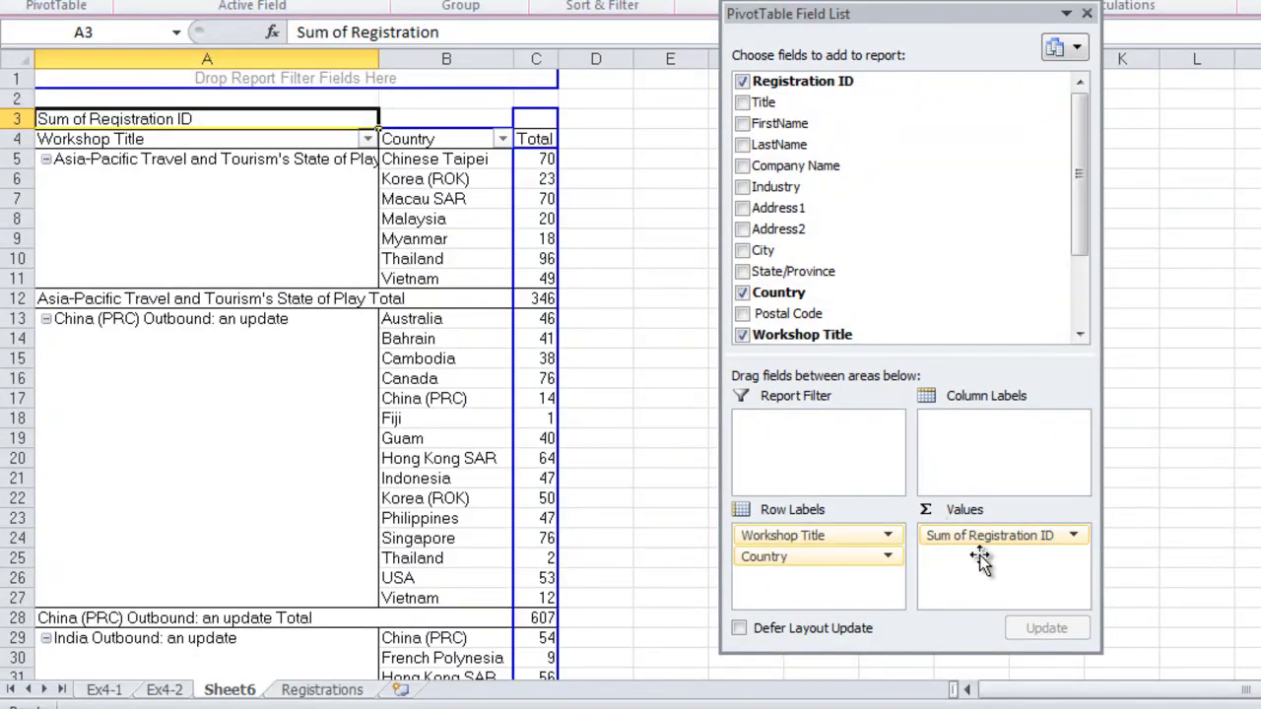
pyautogui.click(294, 120)
pyautogui.rightClick(294, 120)
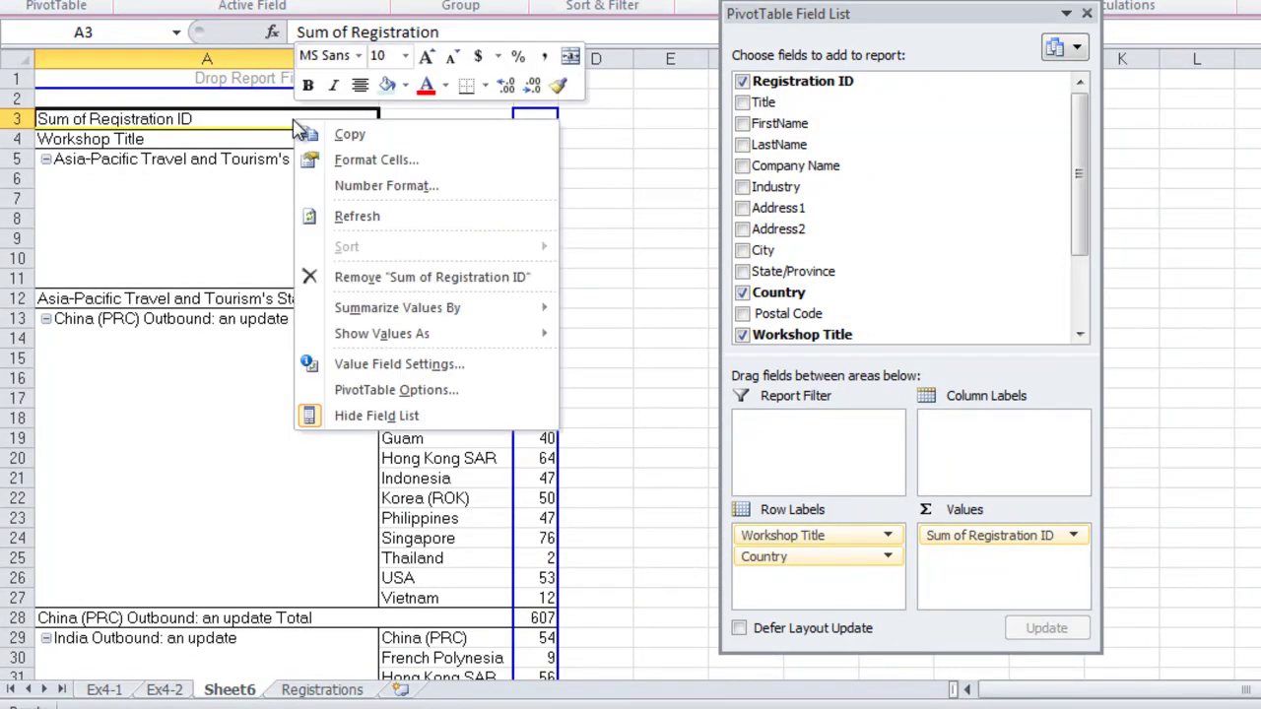
pyautogui.moveTo(481, 309)
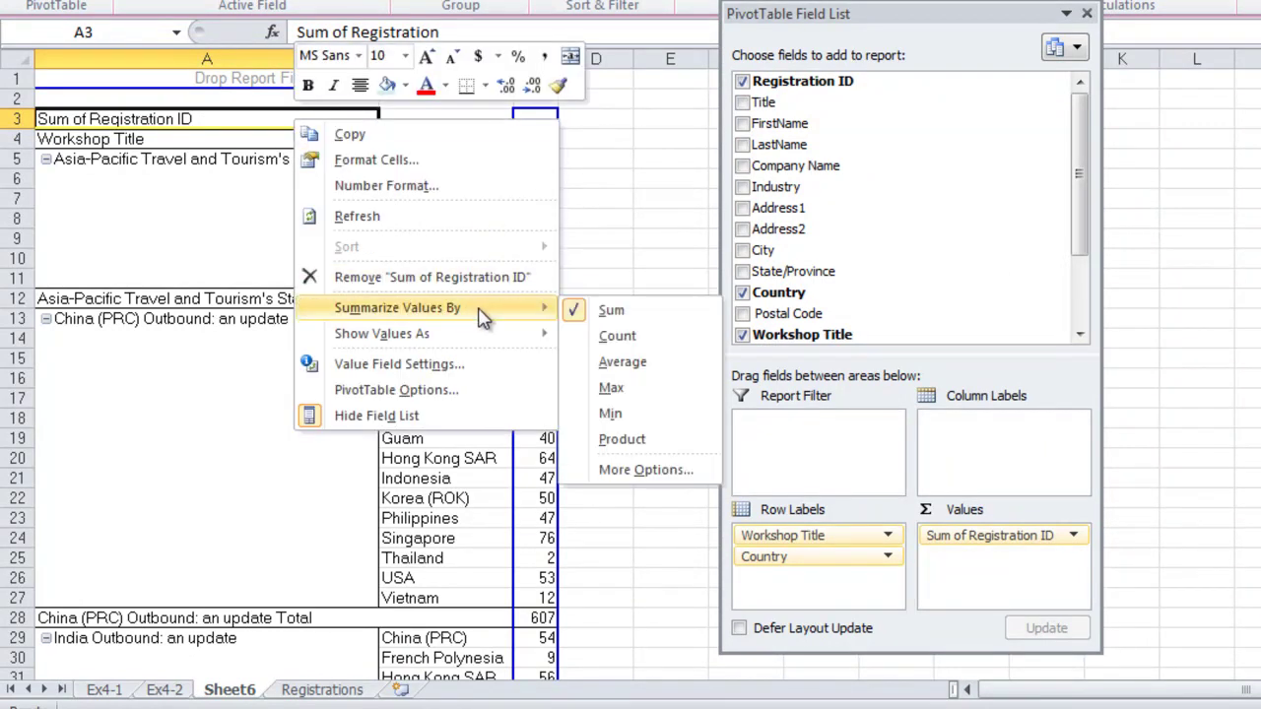
pyautogui.click(621, 338)
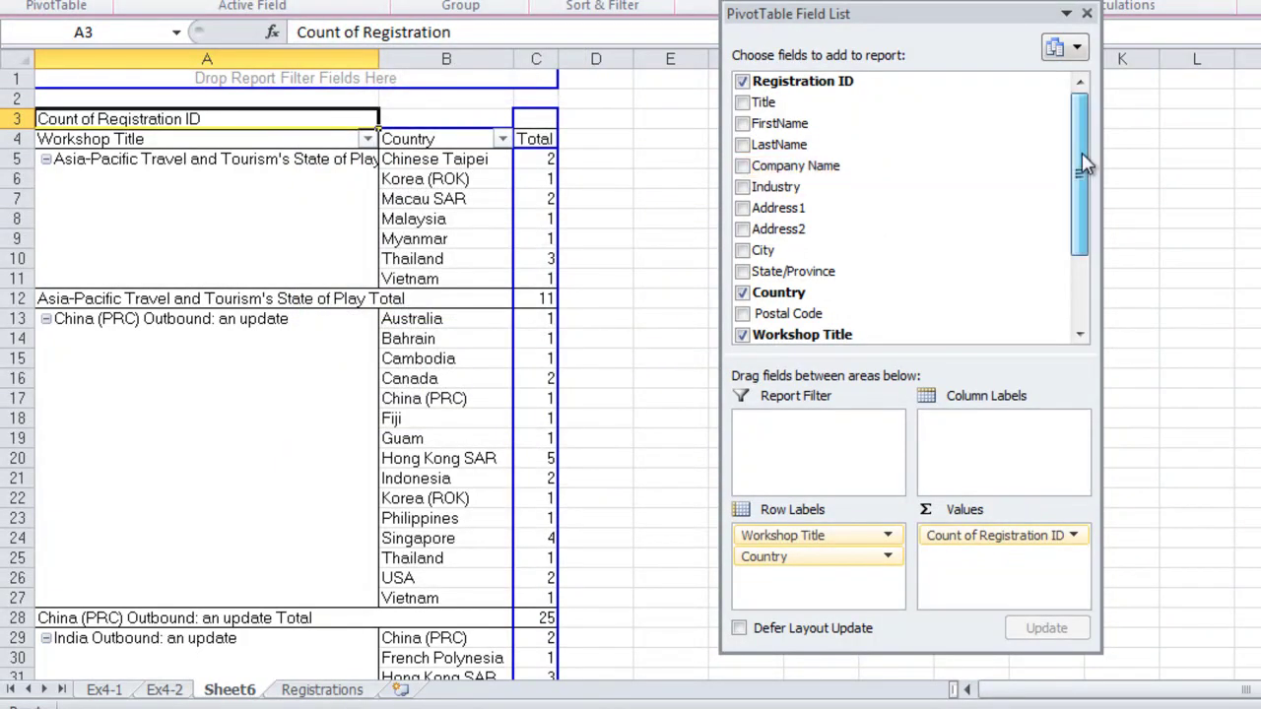
# Step: Add Amount Paid to the PivotTable values and move the field list clear of the table
pyautogui.moveTo(1084, 166); pyautogui.dragTo(1095, 234)
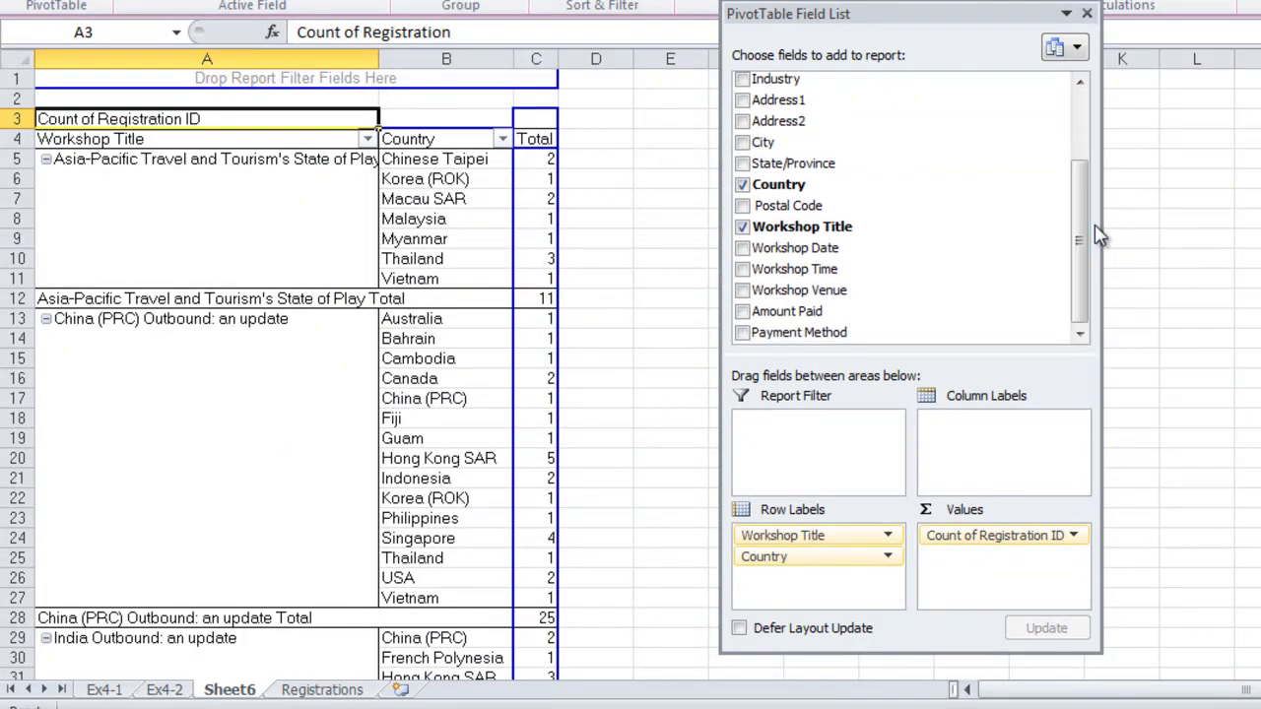
pyautogui.click(742, 313)
pyautogui.moveTo(924, 27); pyautogui.dragTo(1195, 38)
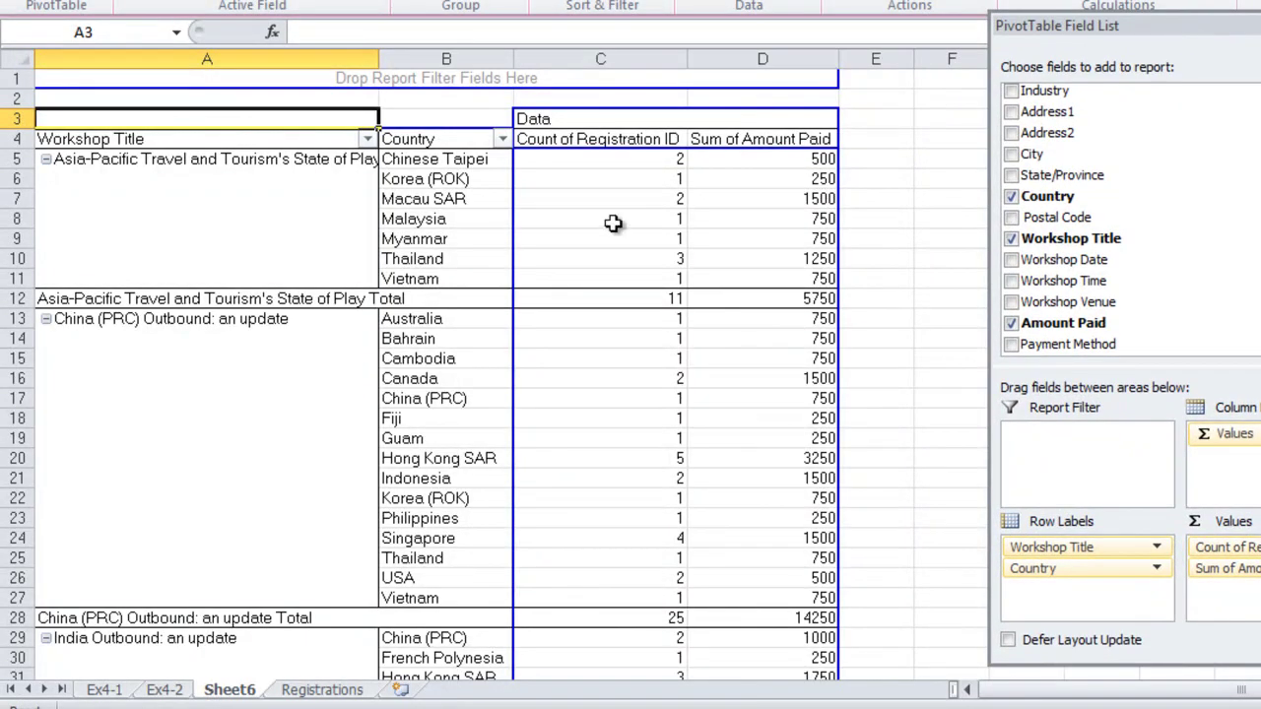
# Step: Rename the Count of Registration ID value field as "No. of Registrations"
pyautogui.click(622, 139)
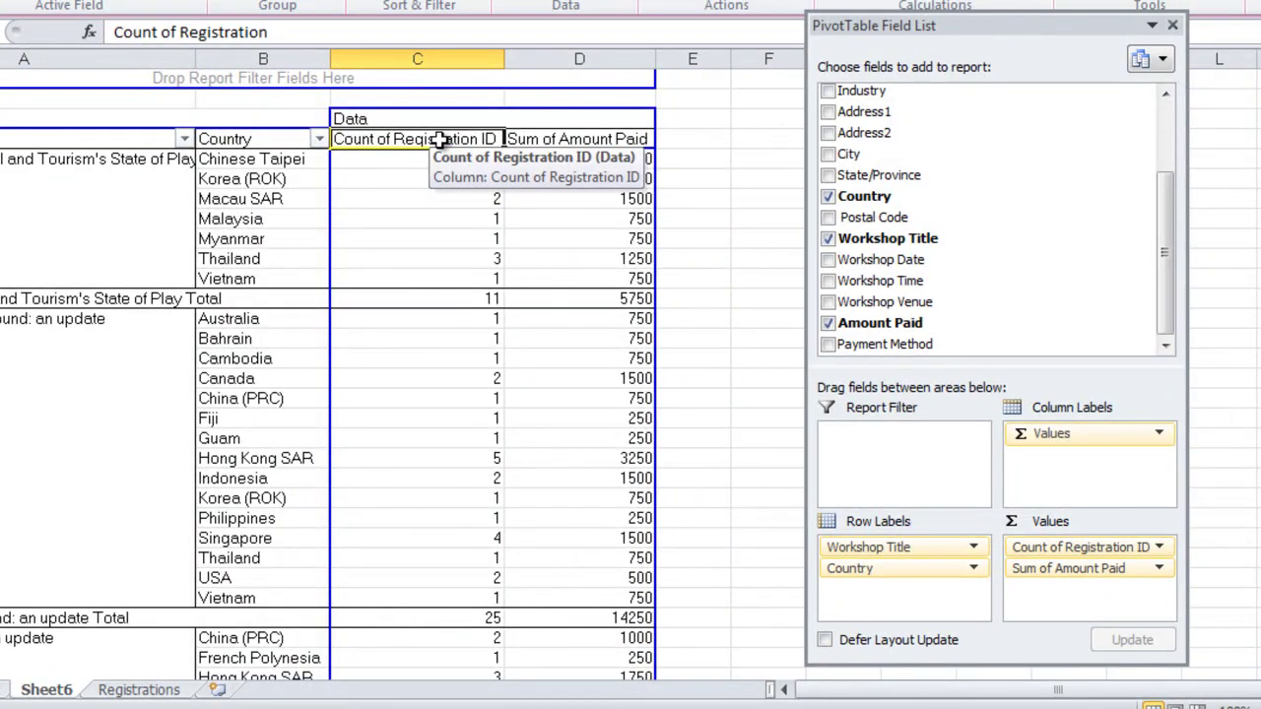
pyautogui.rightClick(440, 139)
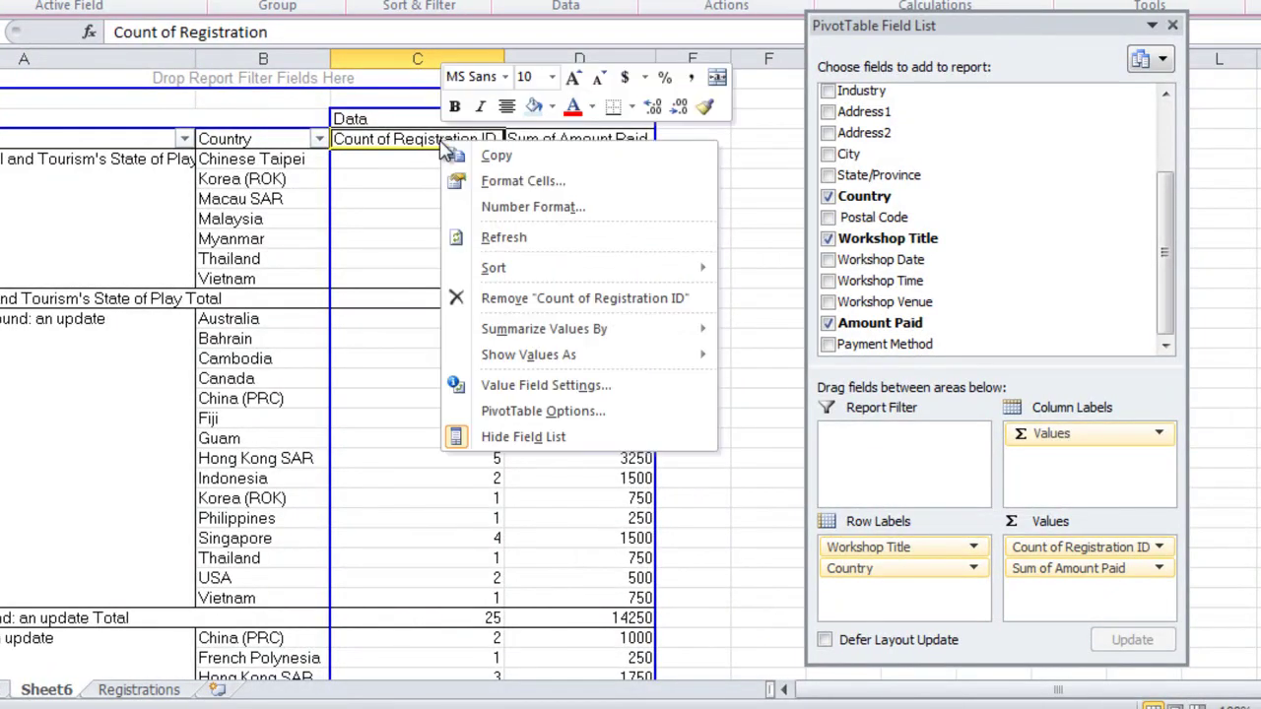
pyautogui.click(587, 390)
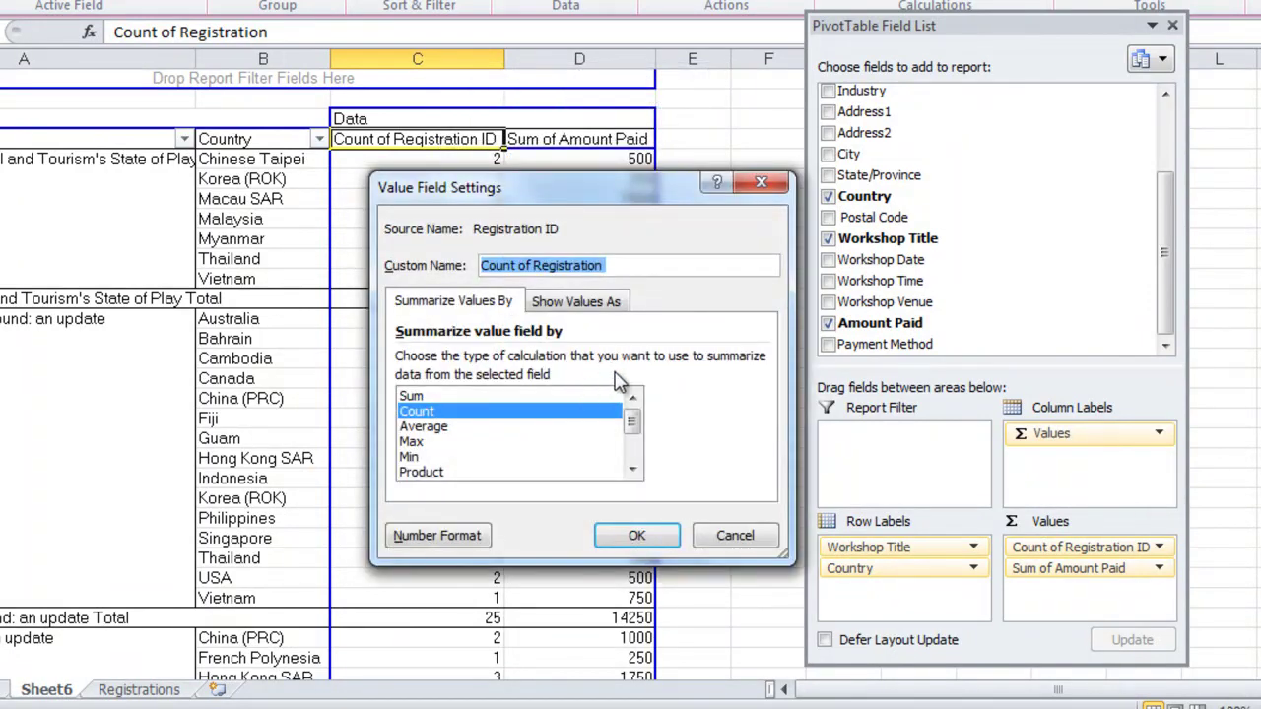
pyautogui.write('No.')
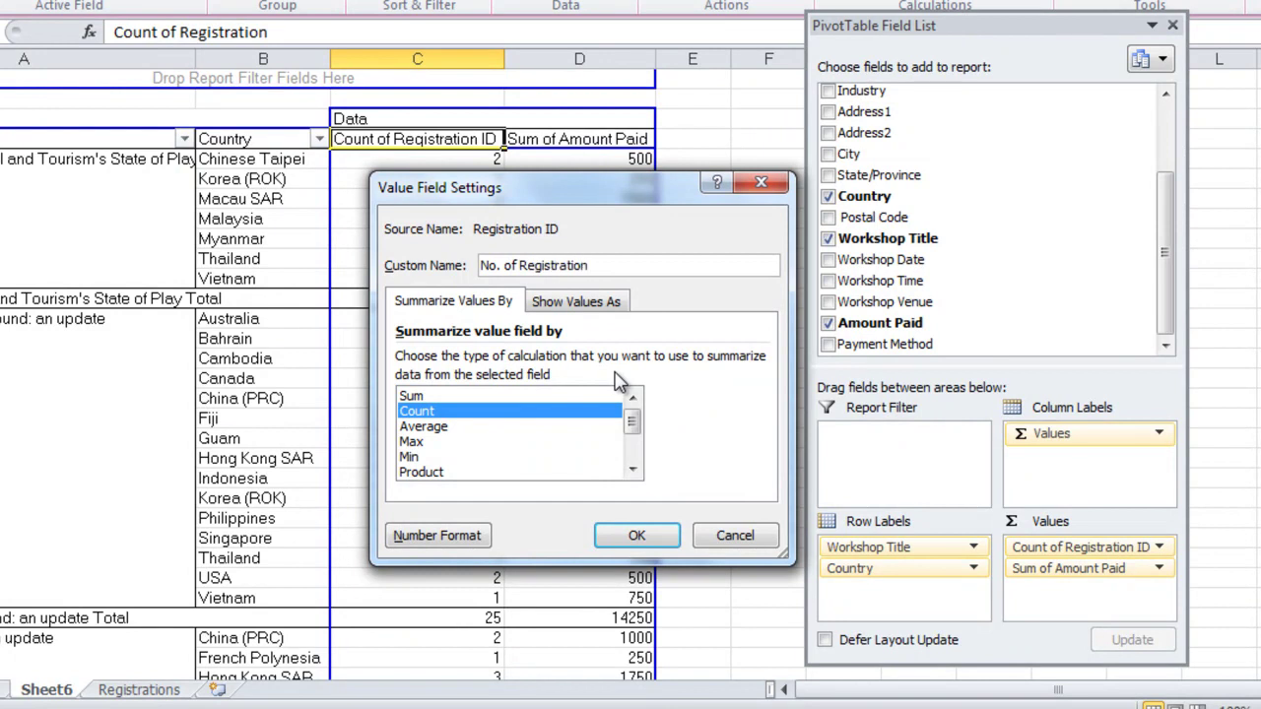
pyautogui.click(662, 537)
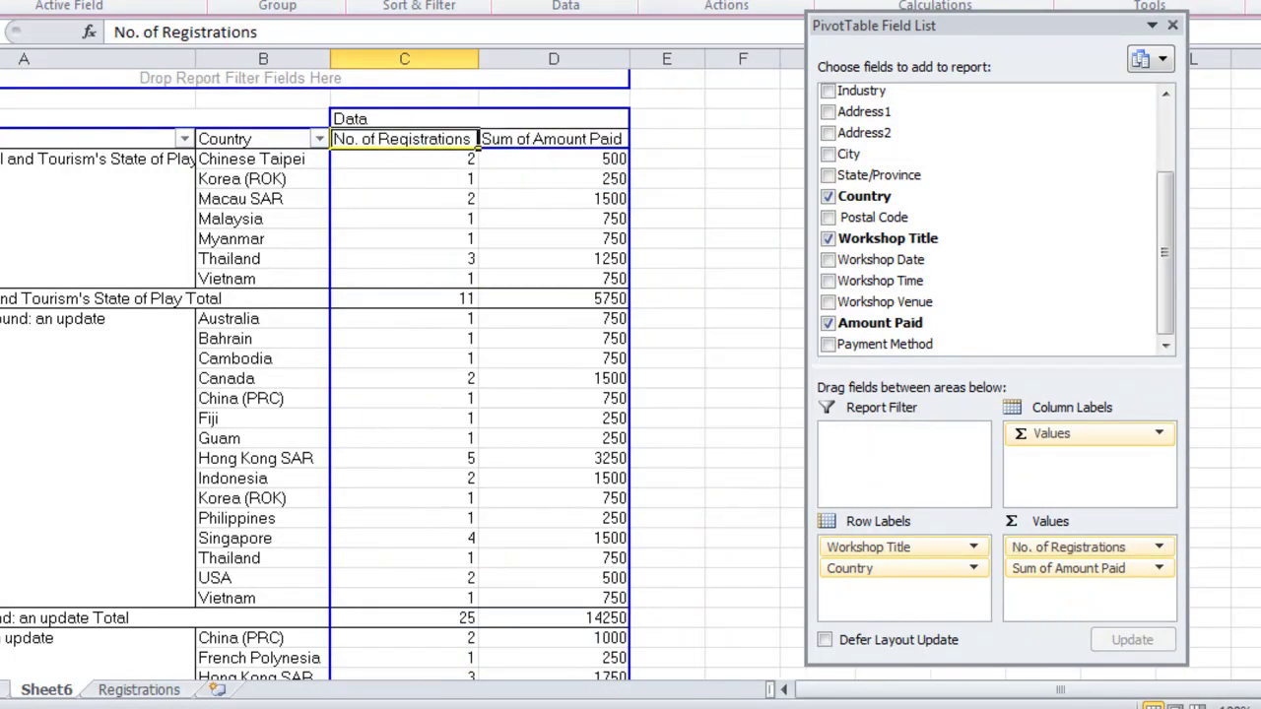
# Step: Rename the Sum of Amount Paid value field as "Total Fees Paid"
pyautogui.click(571, 140)
pyautogui.rightClick(572, 140)
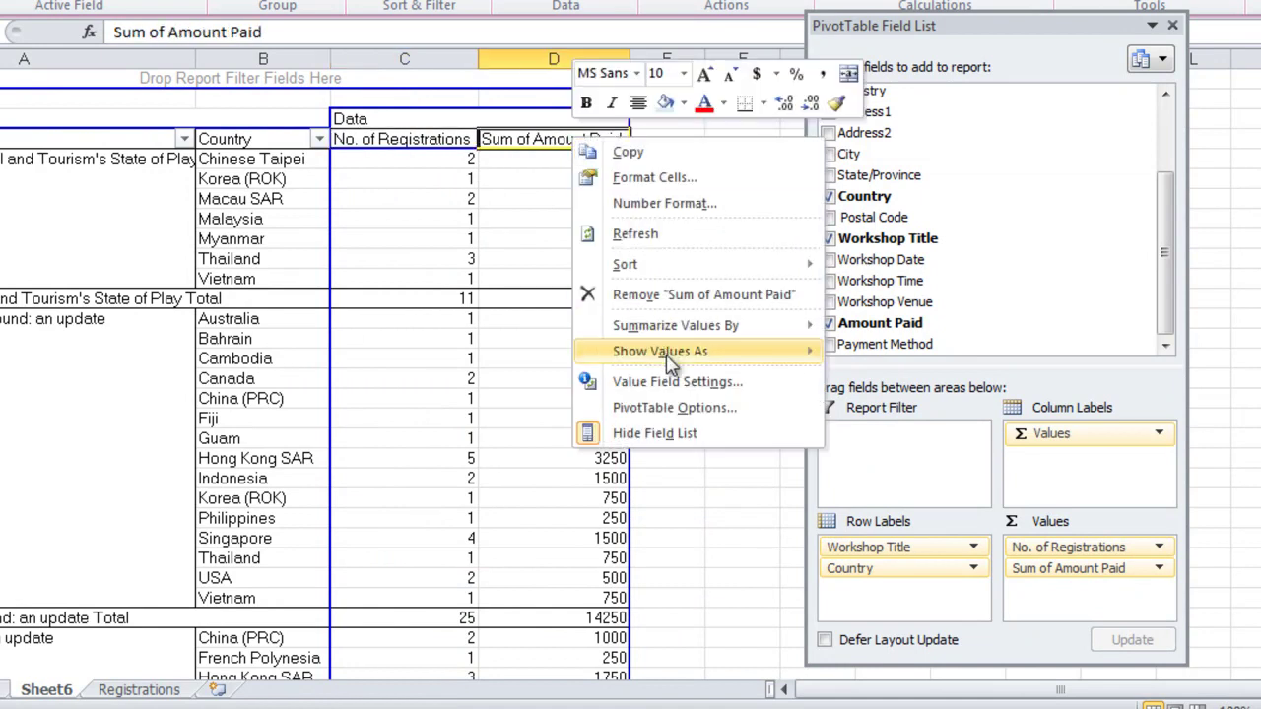
pyautogui.click(678, 384)
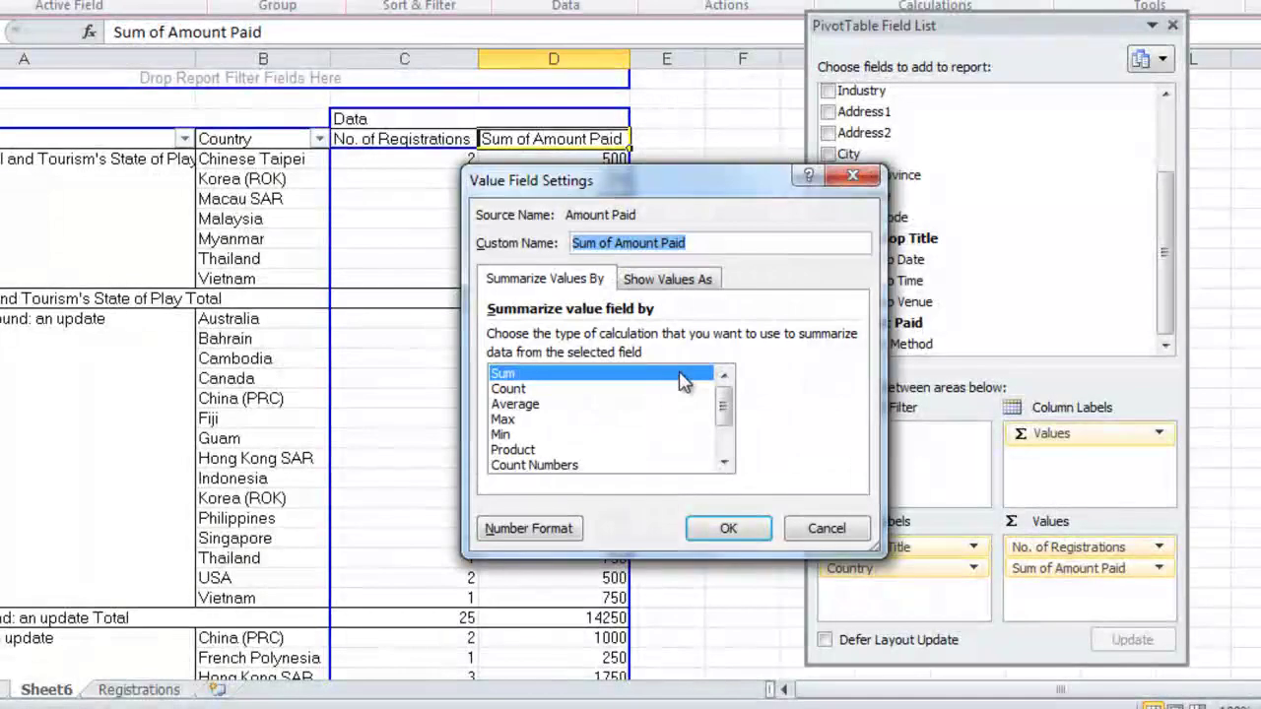
pyautogui.write('Total')
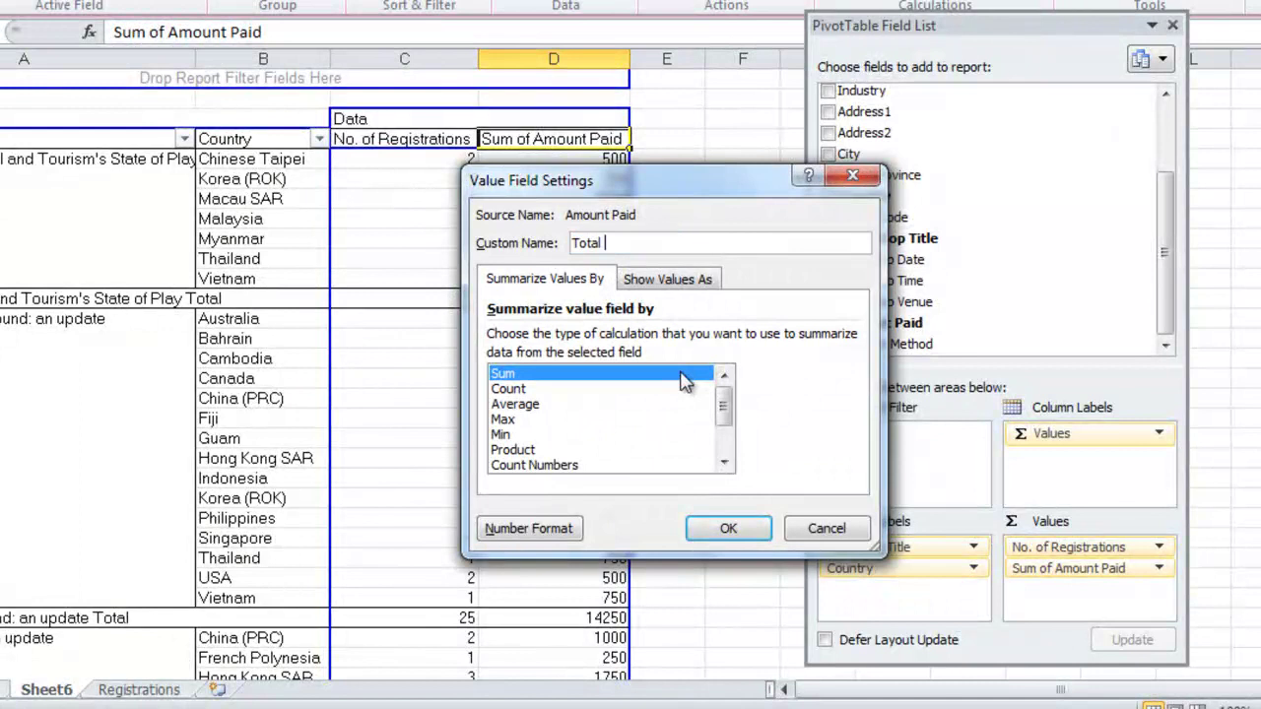
pyautogui.write(' Fees Paid')
pyautogui.press('Return')
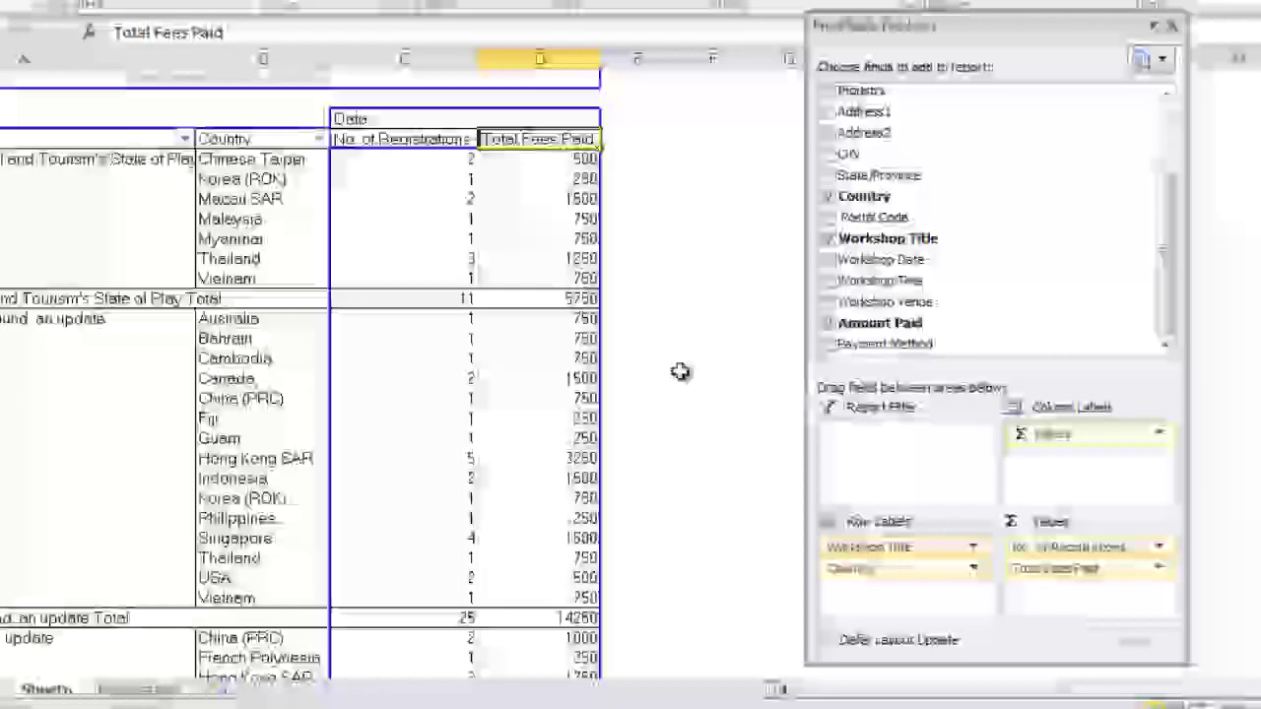
# Step: Apply the comma number style to the Total Fees Paid values and a light blue table style with a black header to the PivotTable
pyautogui.moveTo(554, 160); pyautogui.dragTo(577, 598)
pyautogui.hotkey('alt', 'h')
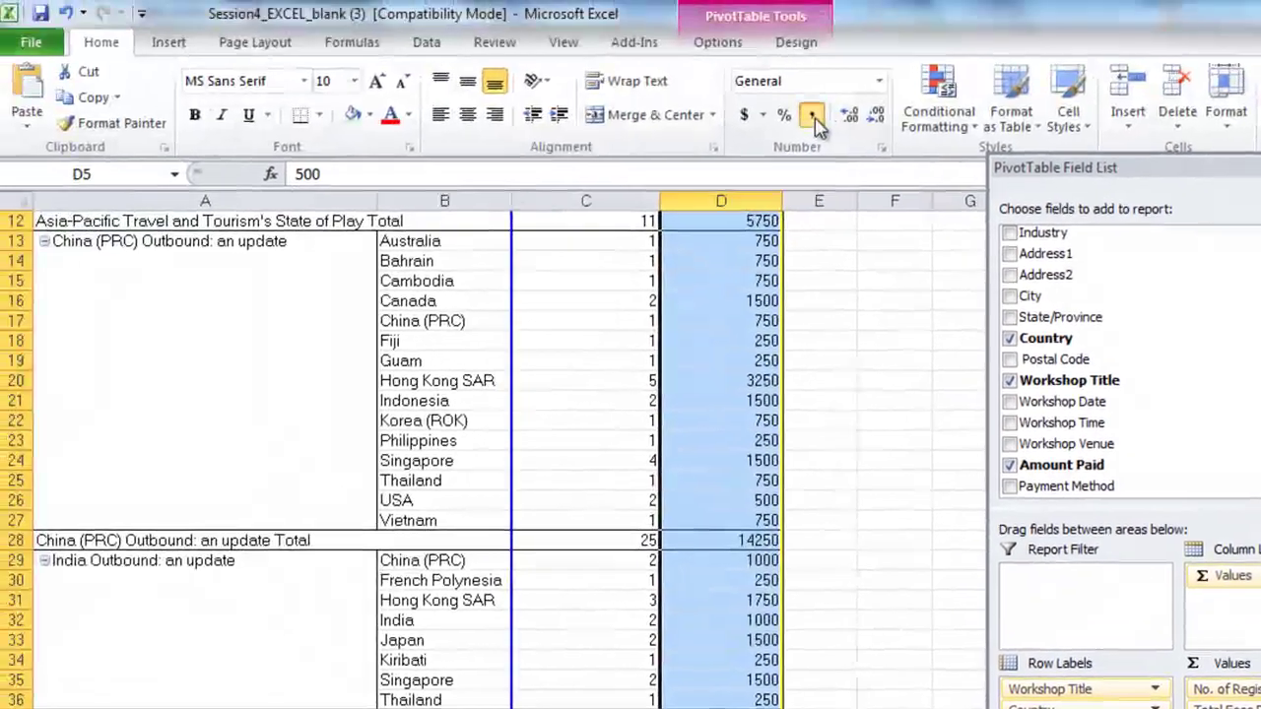
pyautogui.click(814, 118)
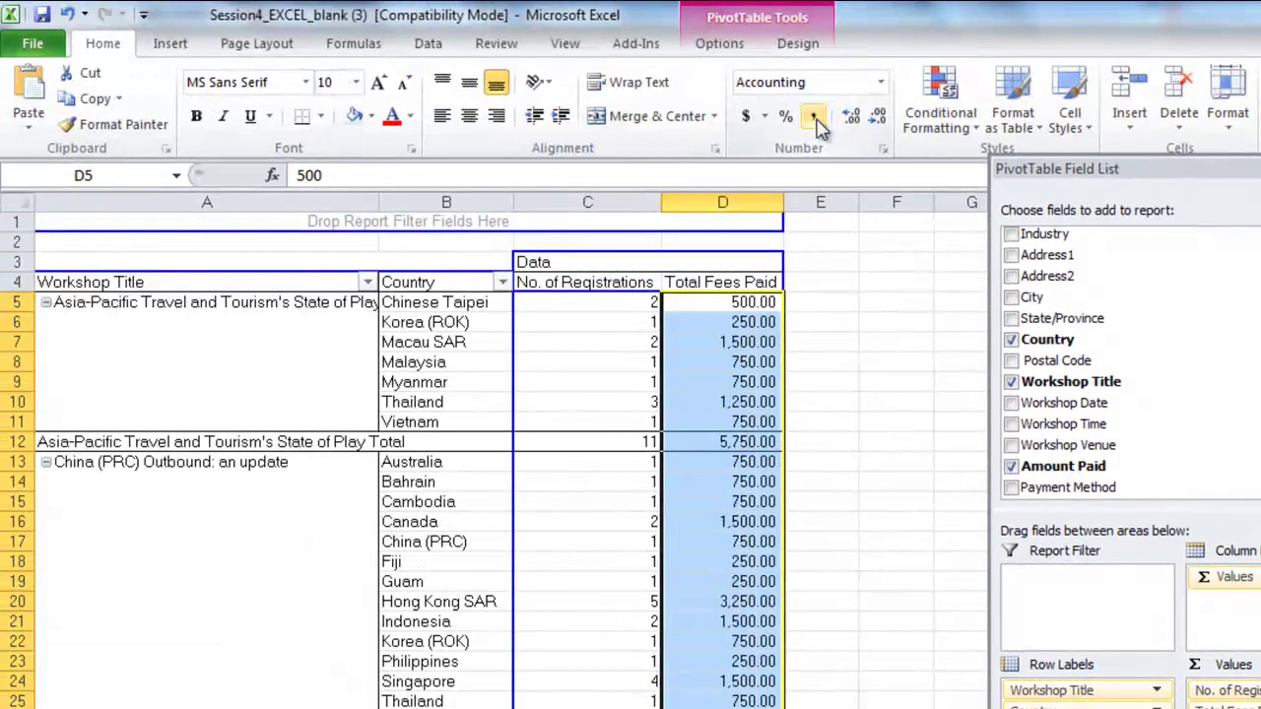
pyautogui.click(553, 300)
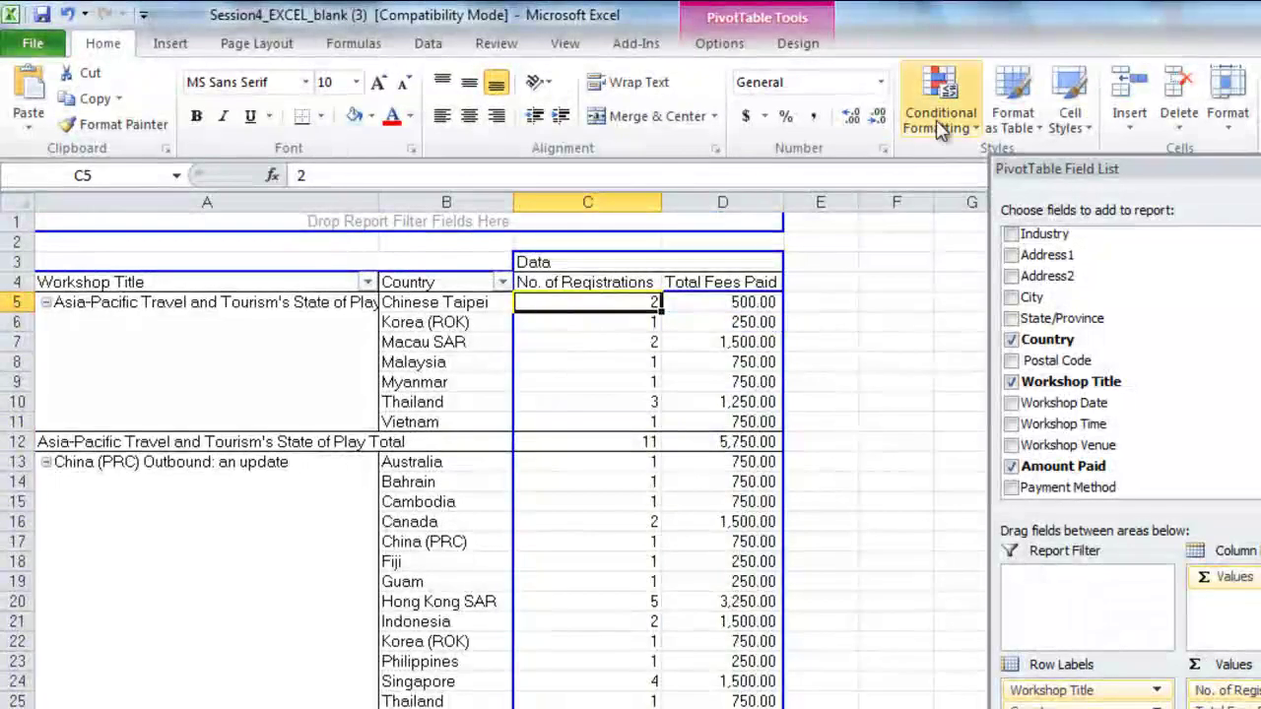
pyautogui.click(1028, 128)
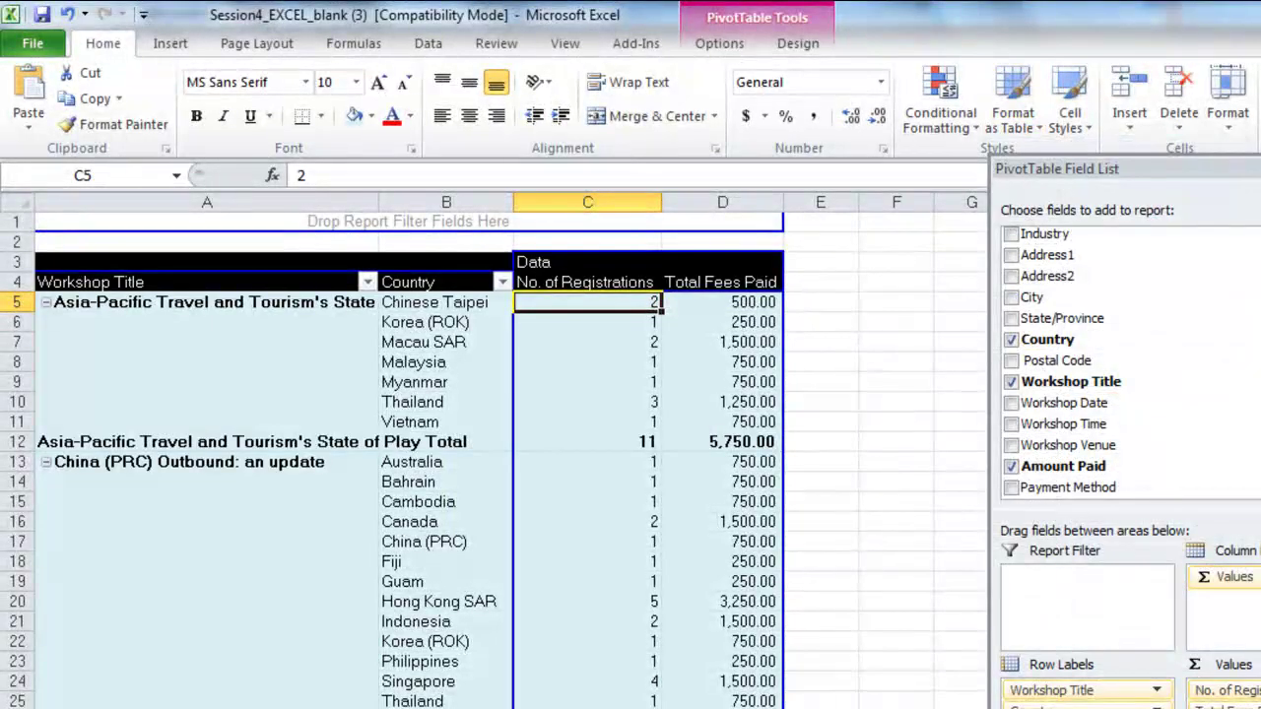
# Step: Insert three blank rows at row 1, above the PivotTable
pyautogui.click(14, 221)
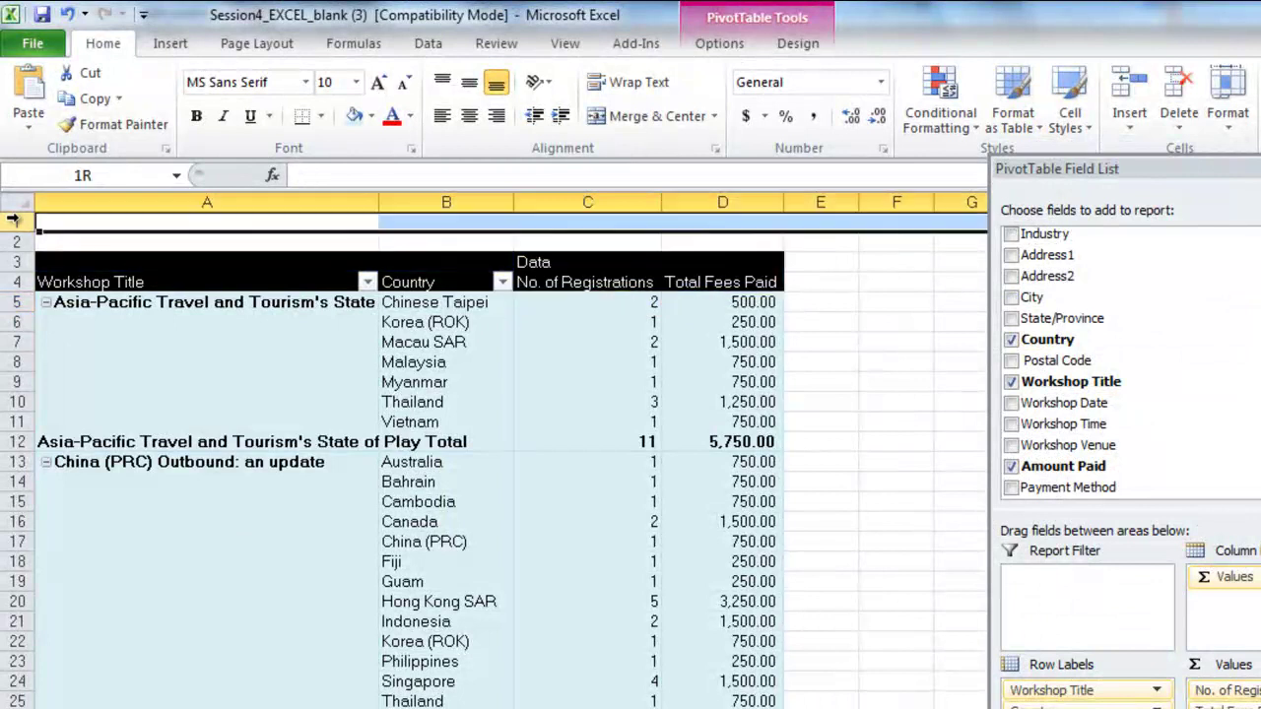
pyautogui.rightClick(15, 221)
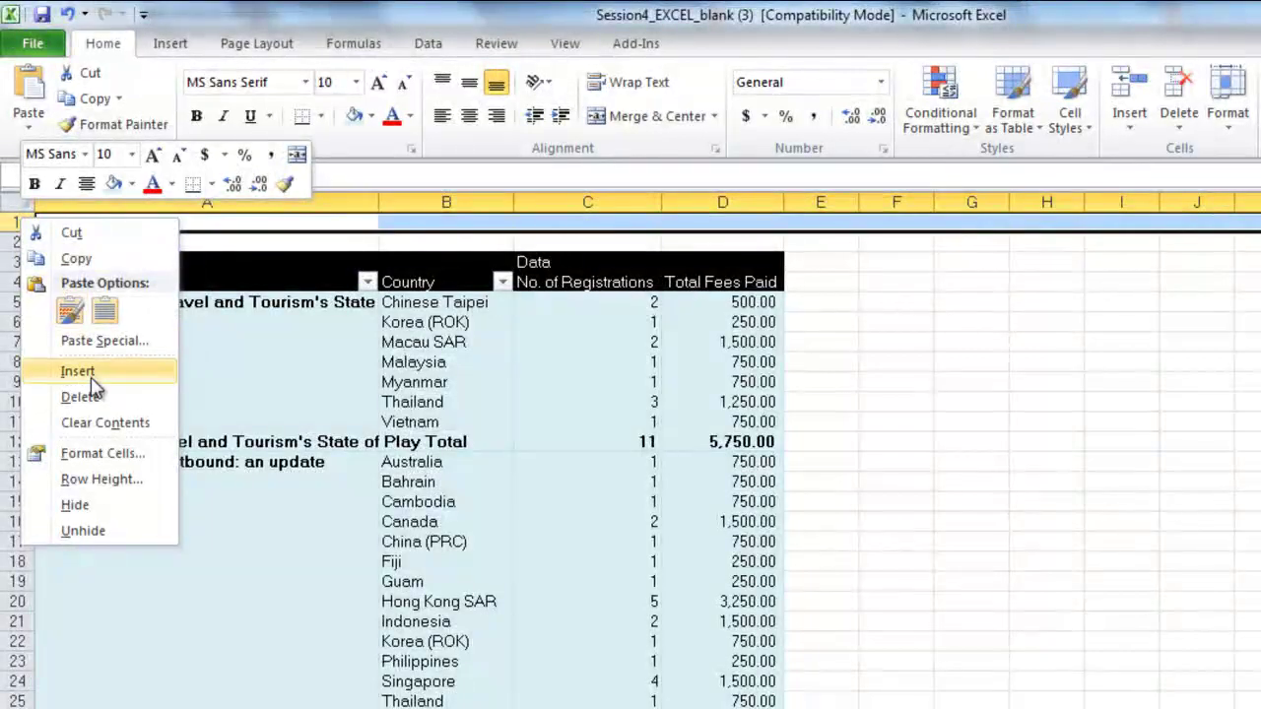
pyautogui.click(94, 378)
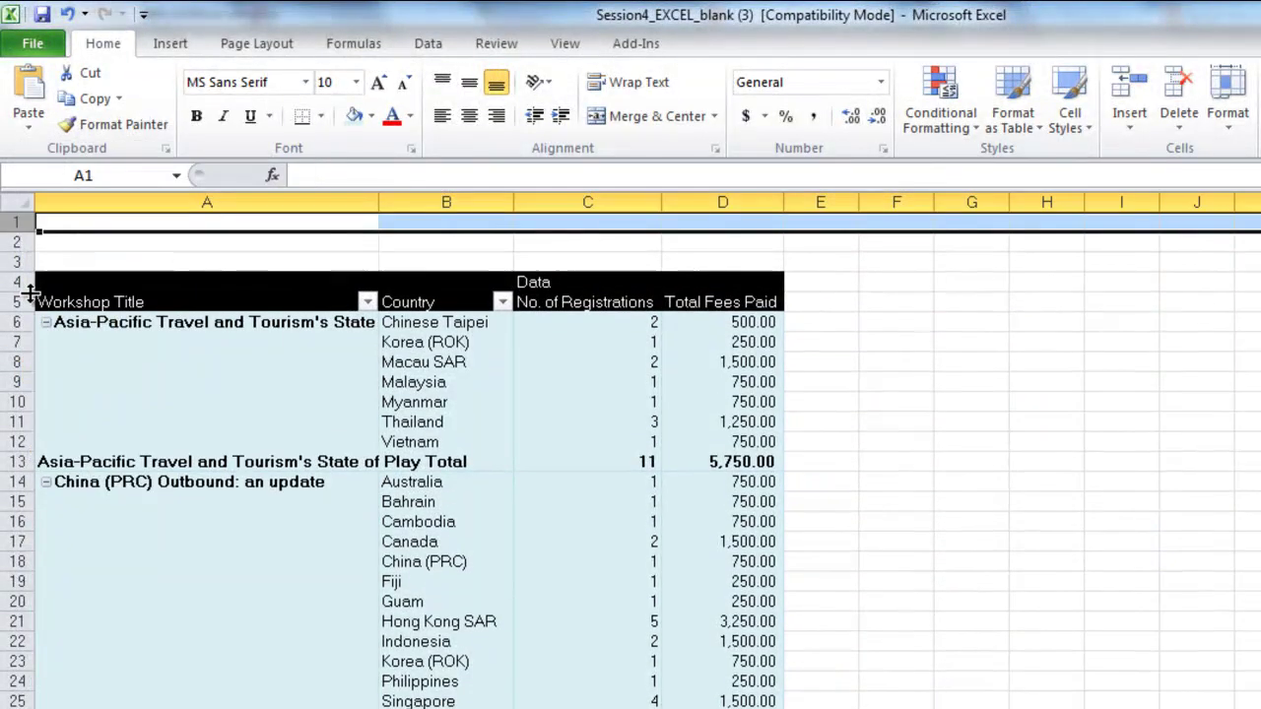
pyautogui.rightClick(22, 222)
pyautogui.click(84, 369)
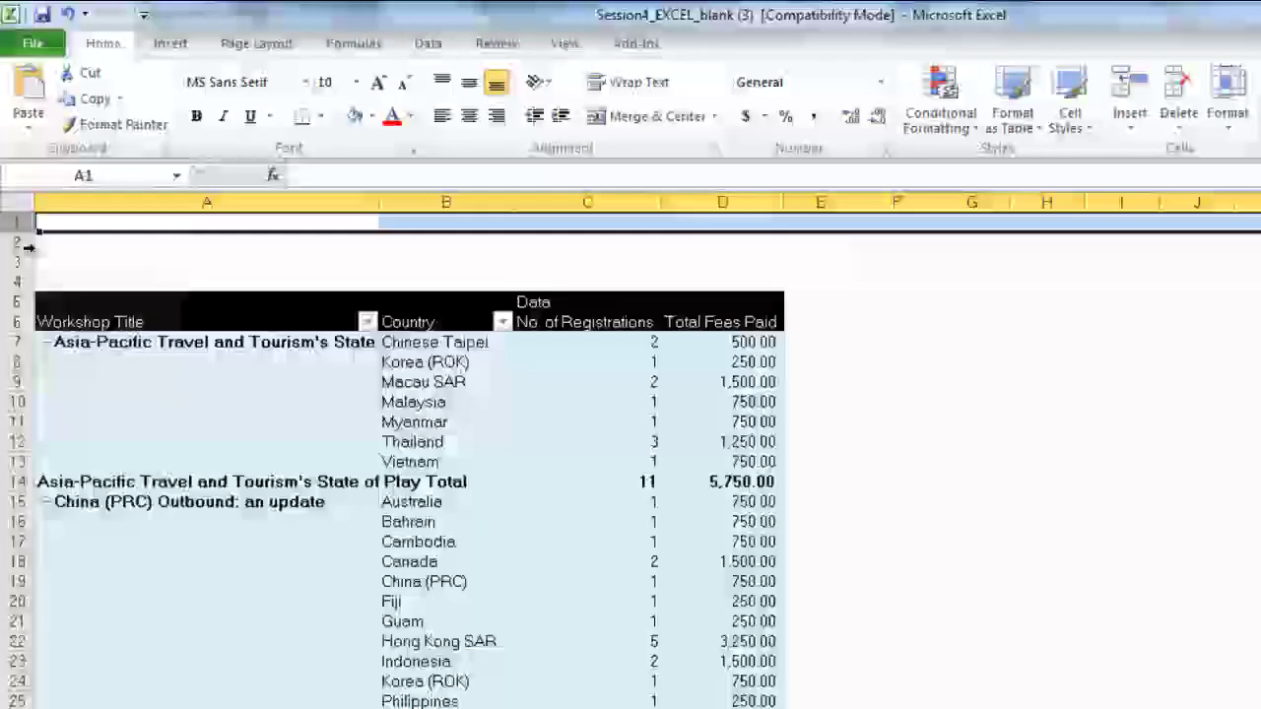
pyautogui.rightClick(19, 222)
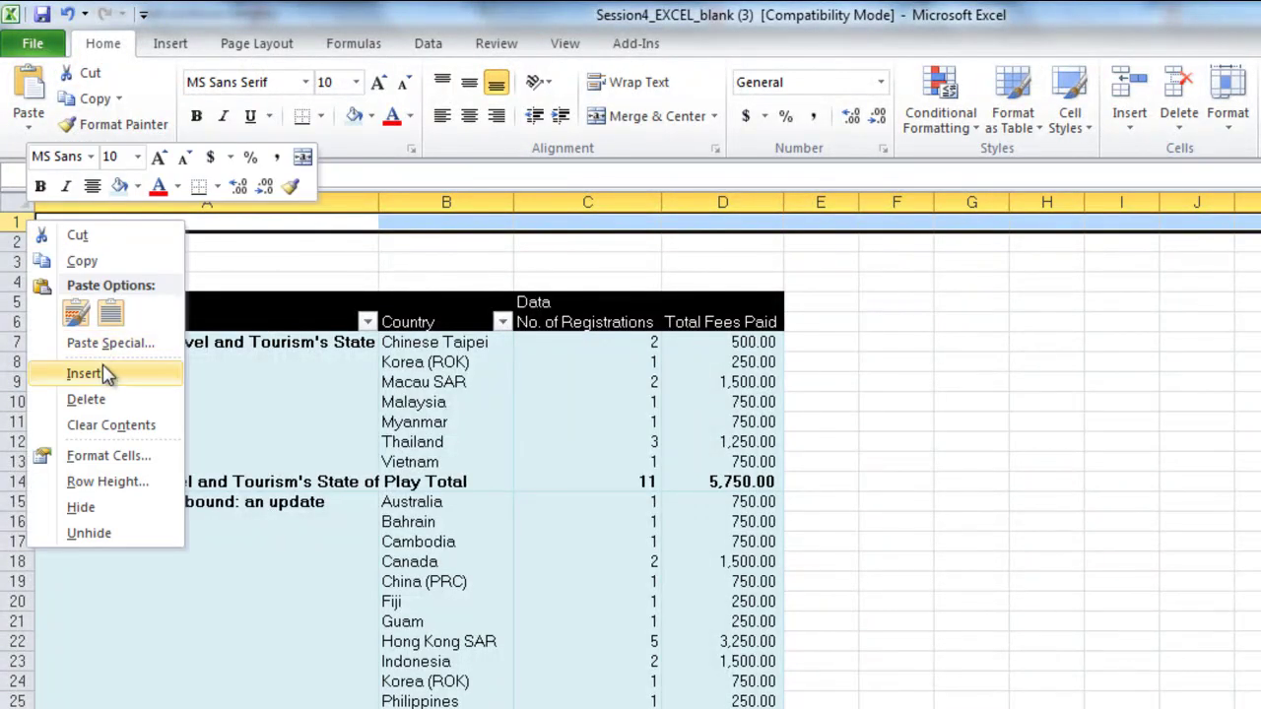
pyautogui.click(98, 372)
# Step: Enter "XYZ Travel Conference", "December 2010" as text, and "Workshop Attendance Analysis" as heading lines in cells A1 to A3
pyautogui.click(191, 222)
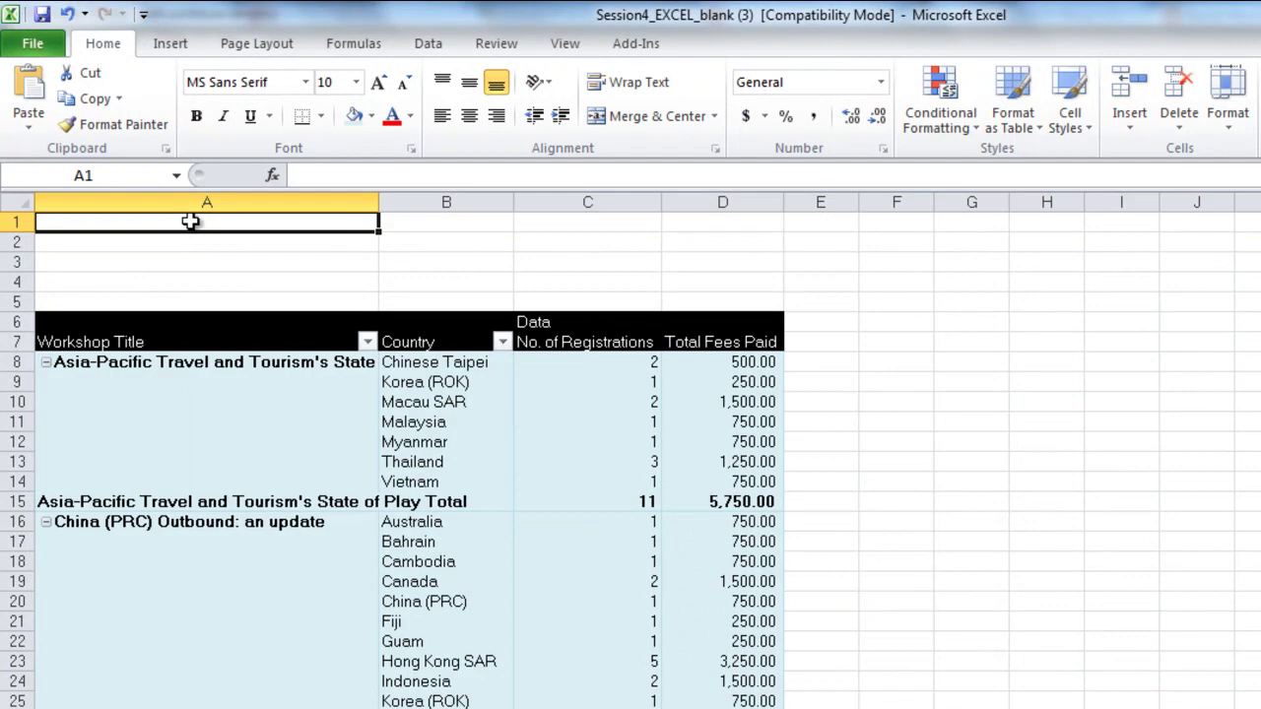
pyautogui.write('XYZ T')
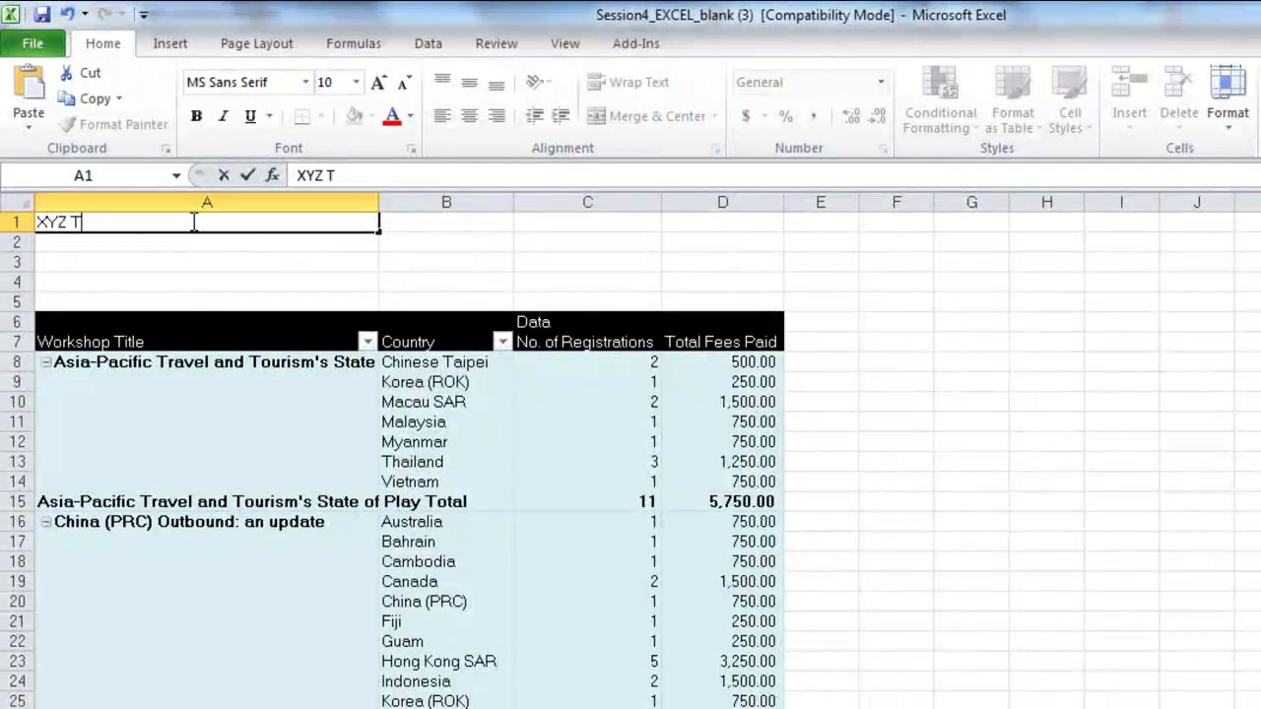
pyautogui.write('ravel Confgerence')
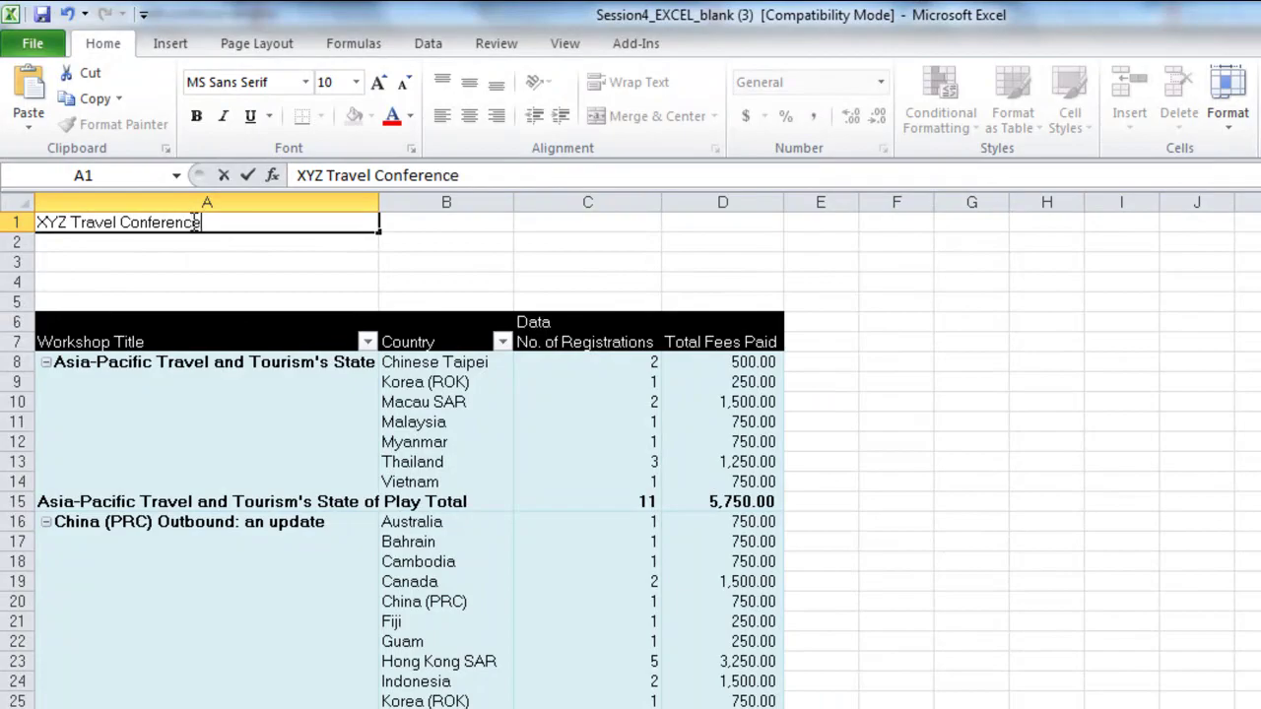
pyautogui.press('Return')
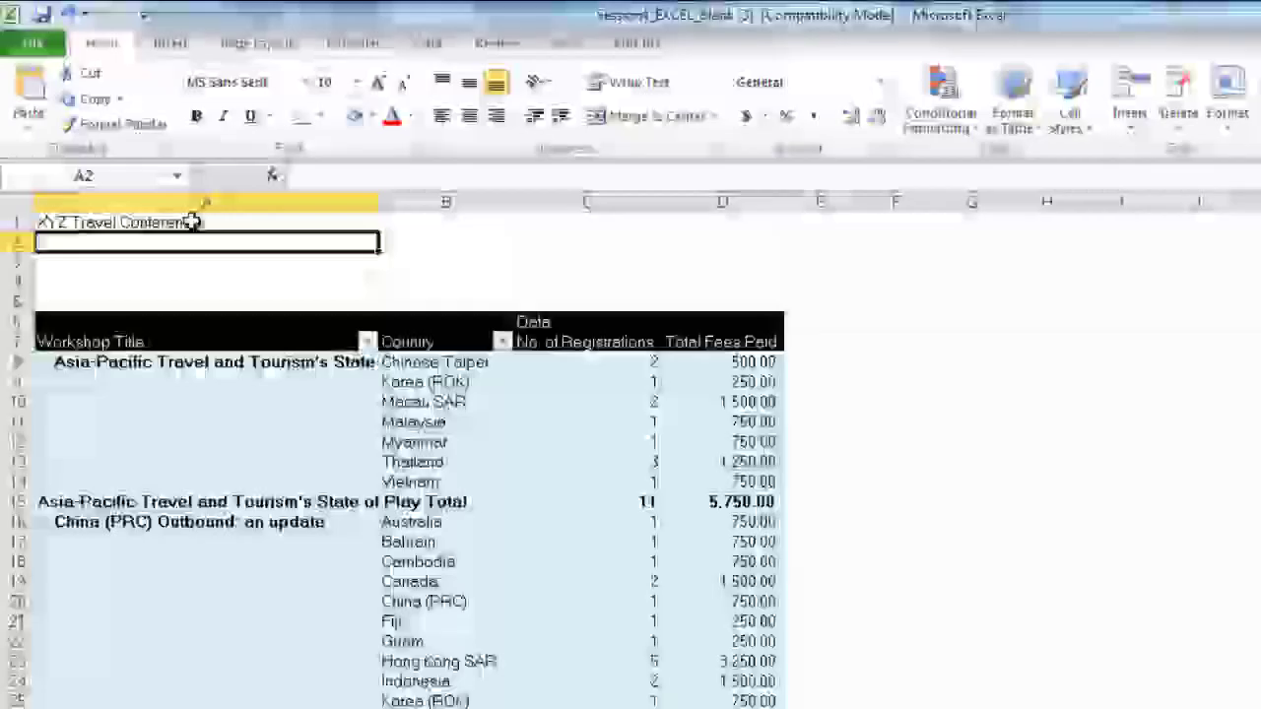
pyautogui.write("'Decemb")
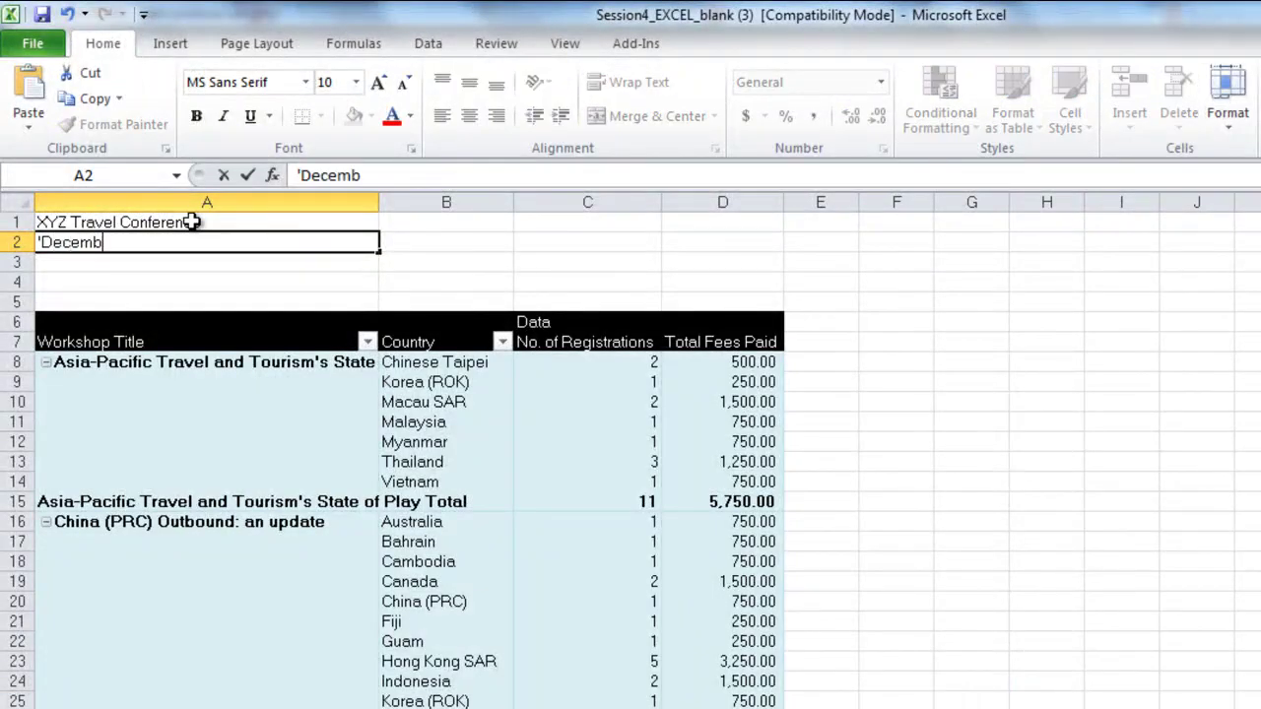
pyautogui.write('er 2010')
pyautogui.press('Return')
pyautogui.write('Wor')
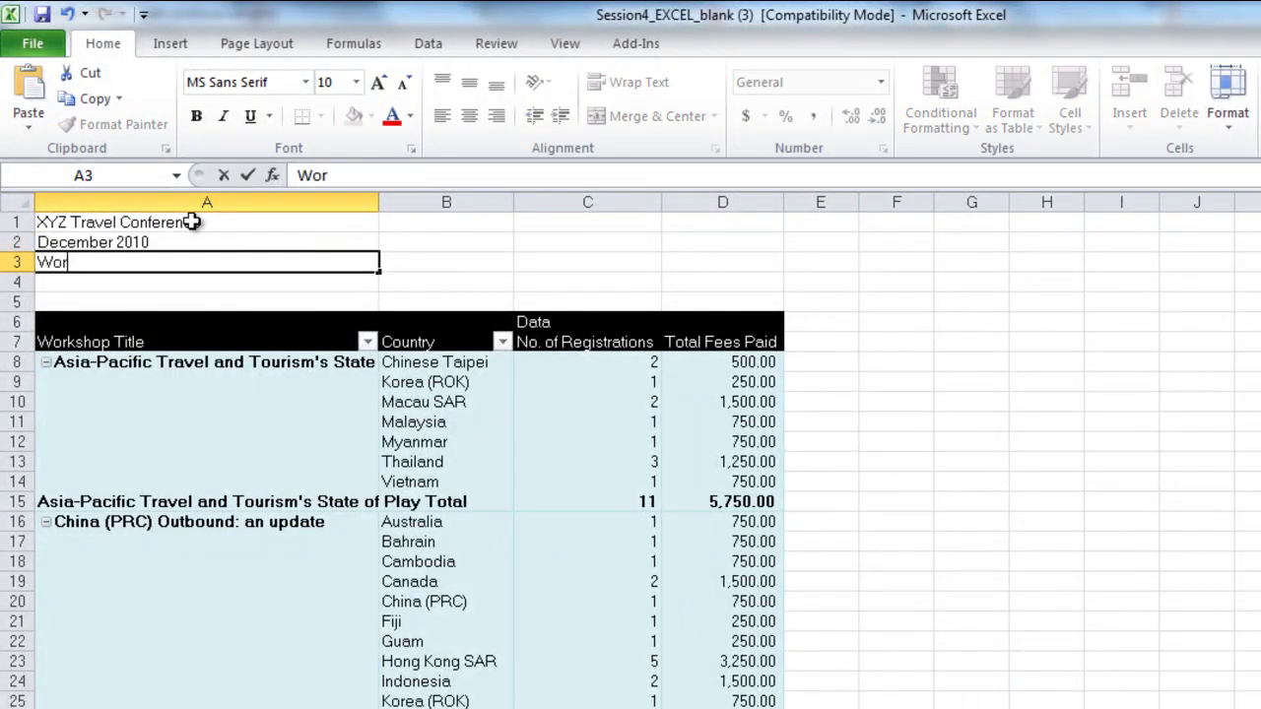
pyautogui.write('kshop Attendance ')
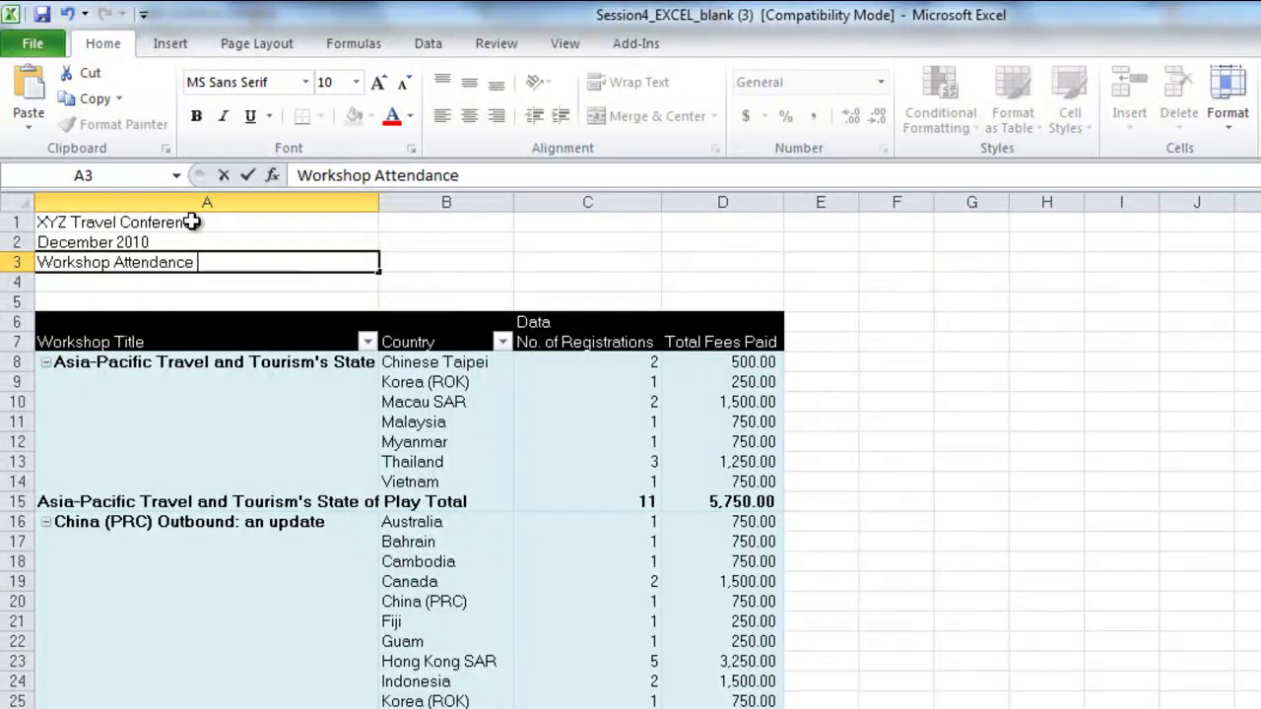
pyautogui.write('Analysis')
pyautogui.press('Return')
# Step: Merge and center each of the three heading lines across columns A to D
pyautogui.press('Up')
pyautogui.press('Up')
pyautogui.press('Up')
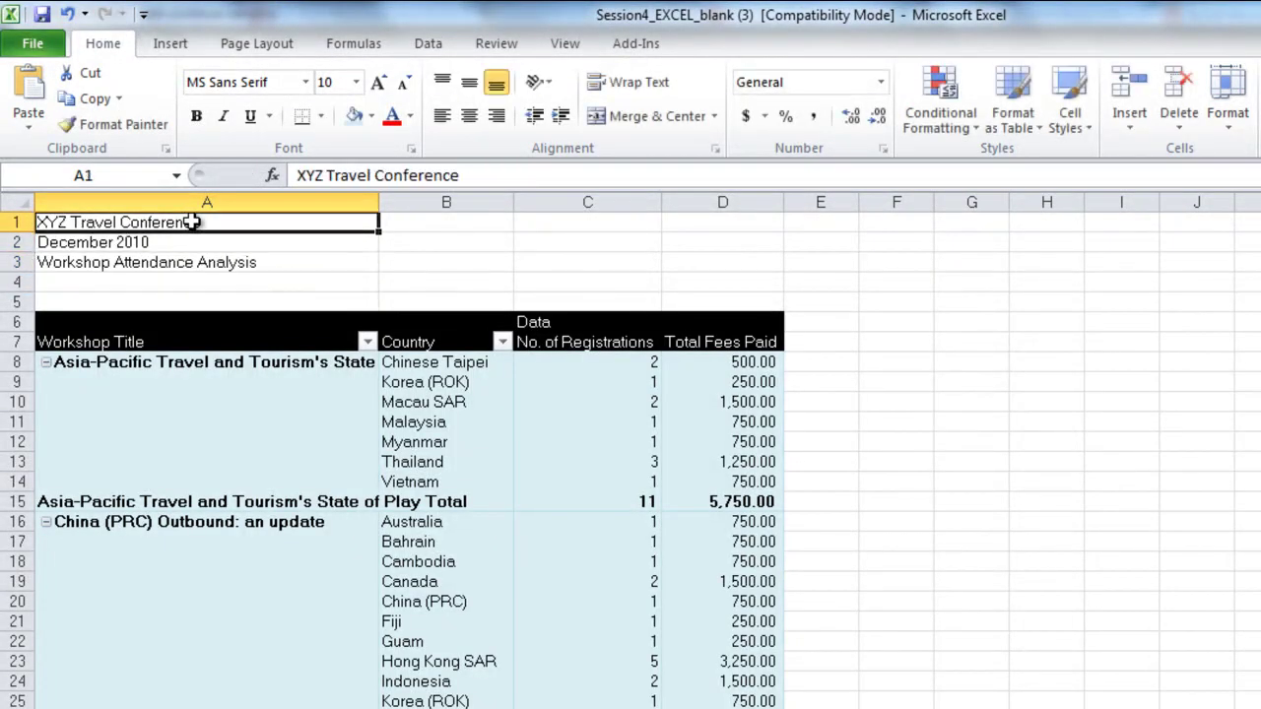
pyautogui.hotkey('shift', 'Right')
pyautogui.hotkey('shift', 'Right')
pyautogui.hotkey('shift', 'Right')
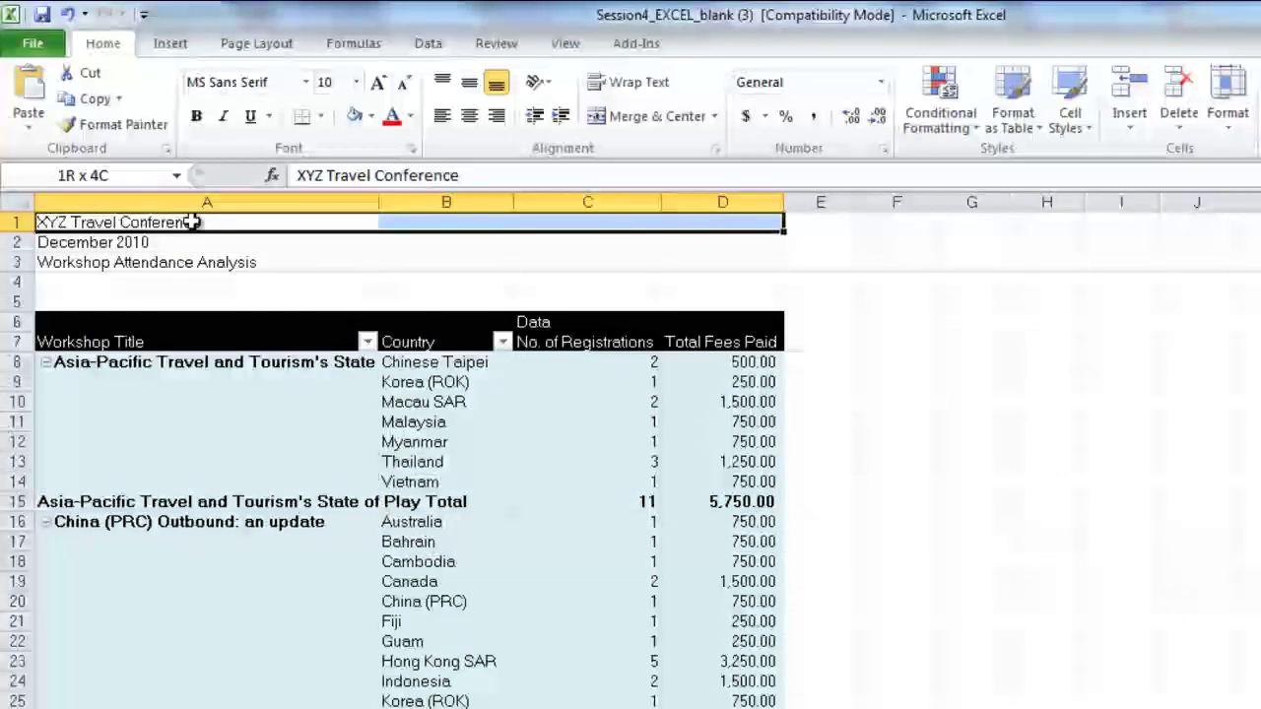
pyautogui.click(650, 116)
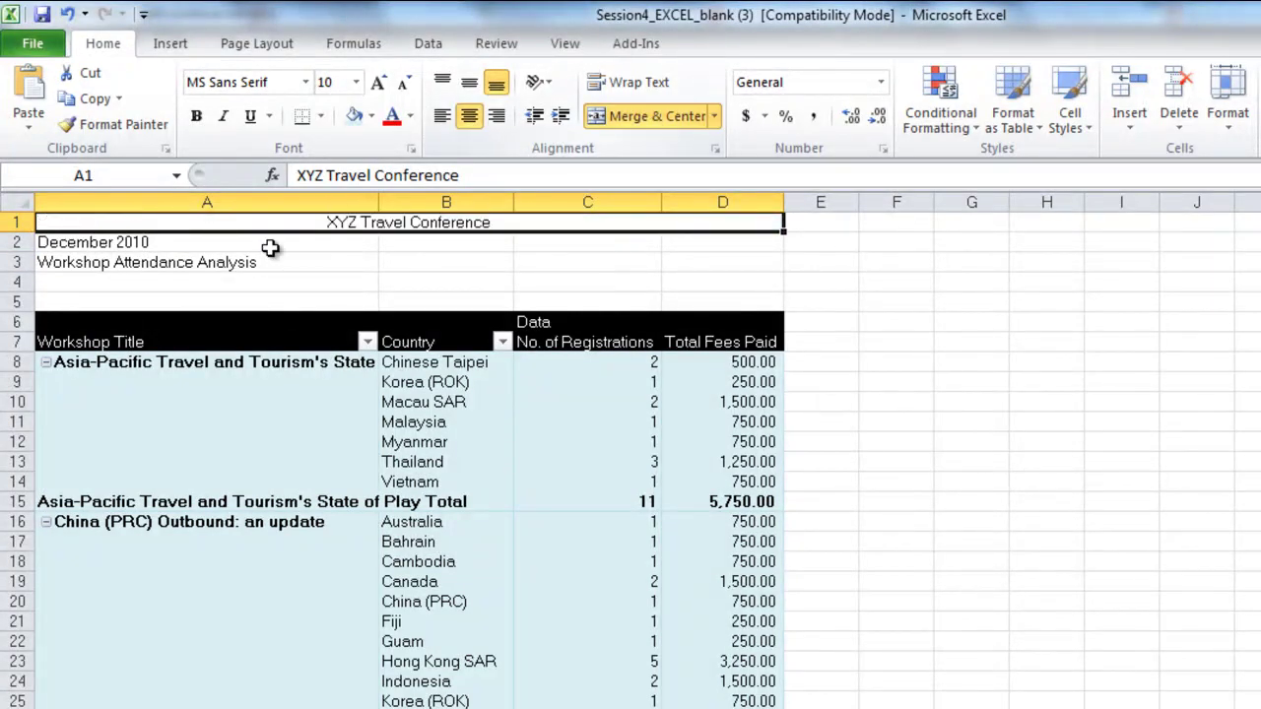
pyautogui.moveTo(173, 244); pyautogui.dragTo(754, 246)
pyautogui.click(609, 120)
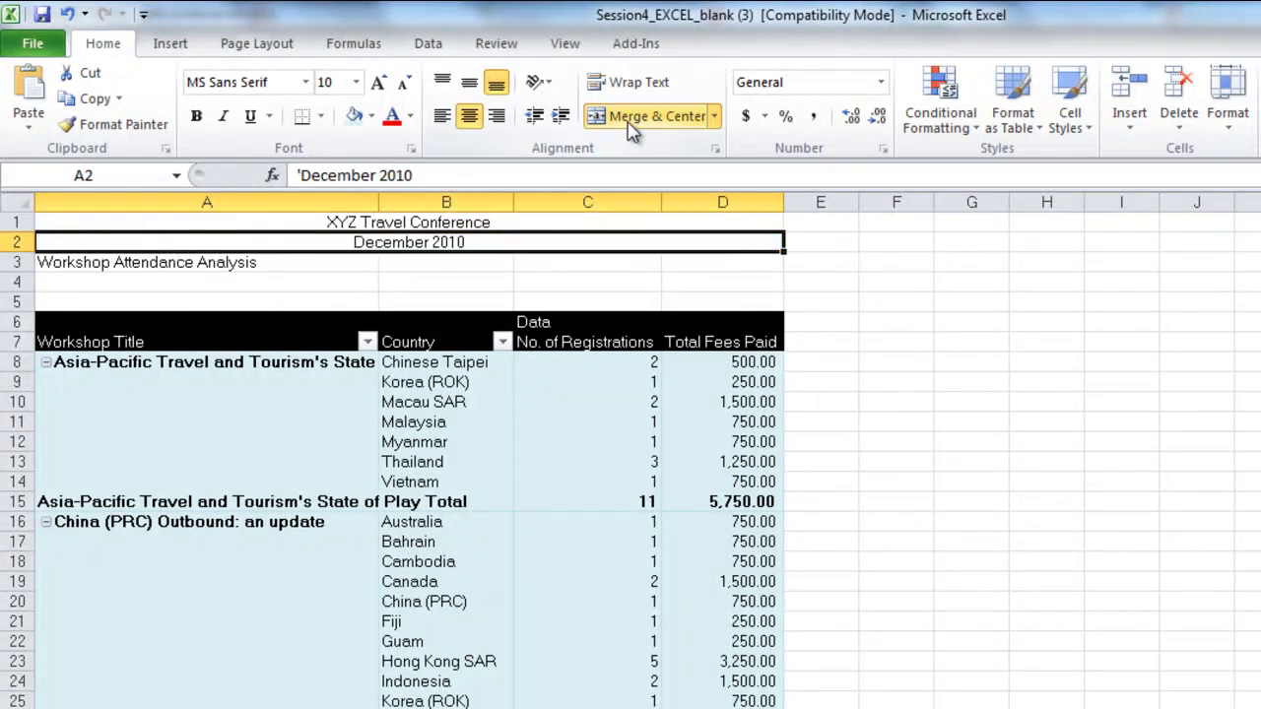
pyautogui.moveTo(138, 264); pyautogui.dragTo(728, 264)
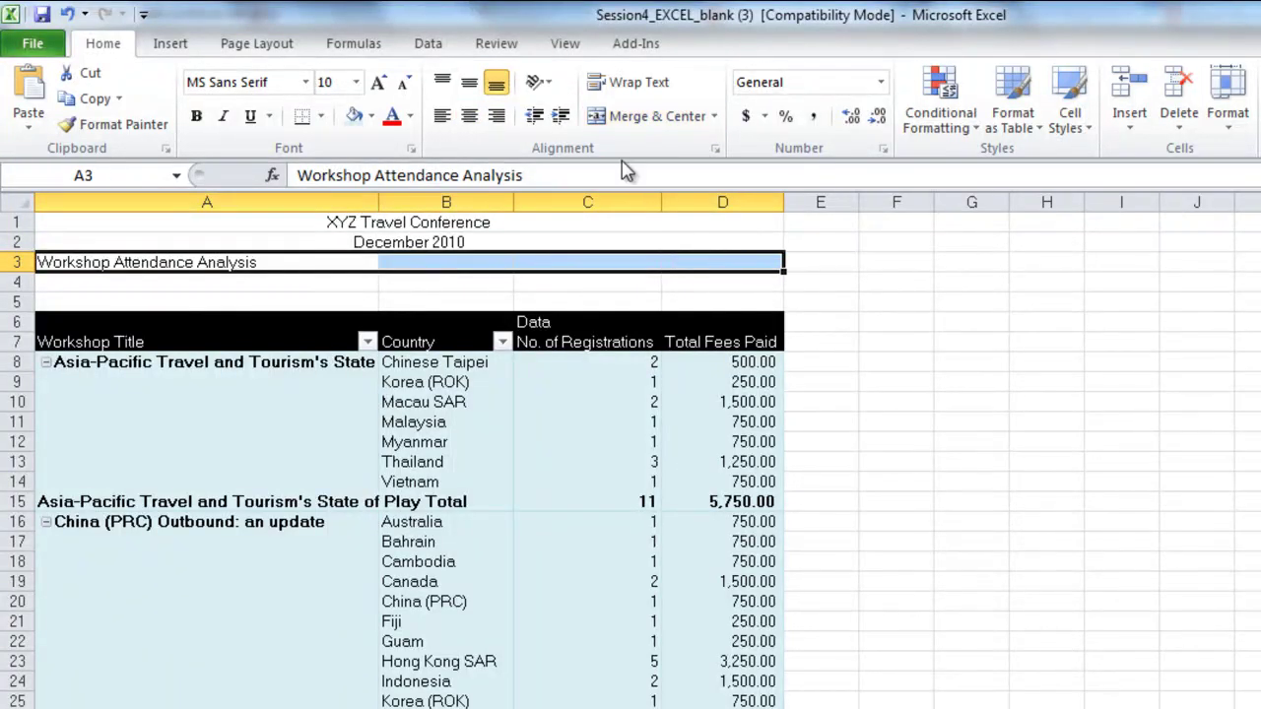
pyautogui.click(637, 118)
# Step: Set the font size of the three heading lines to 22
pyautogui.click(459, 223)
pyautogui.moveTo(459, 222); pyautogui.dragTo(465, 260)
pyautogui.click(341, 81)
pyautogui.write('22')
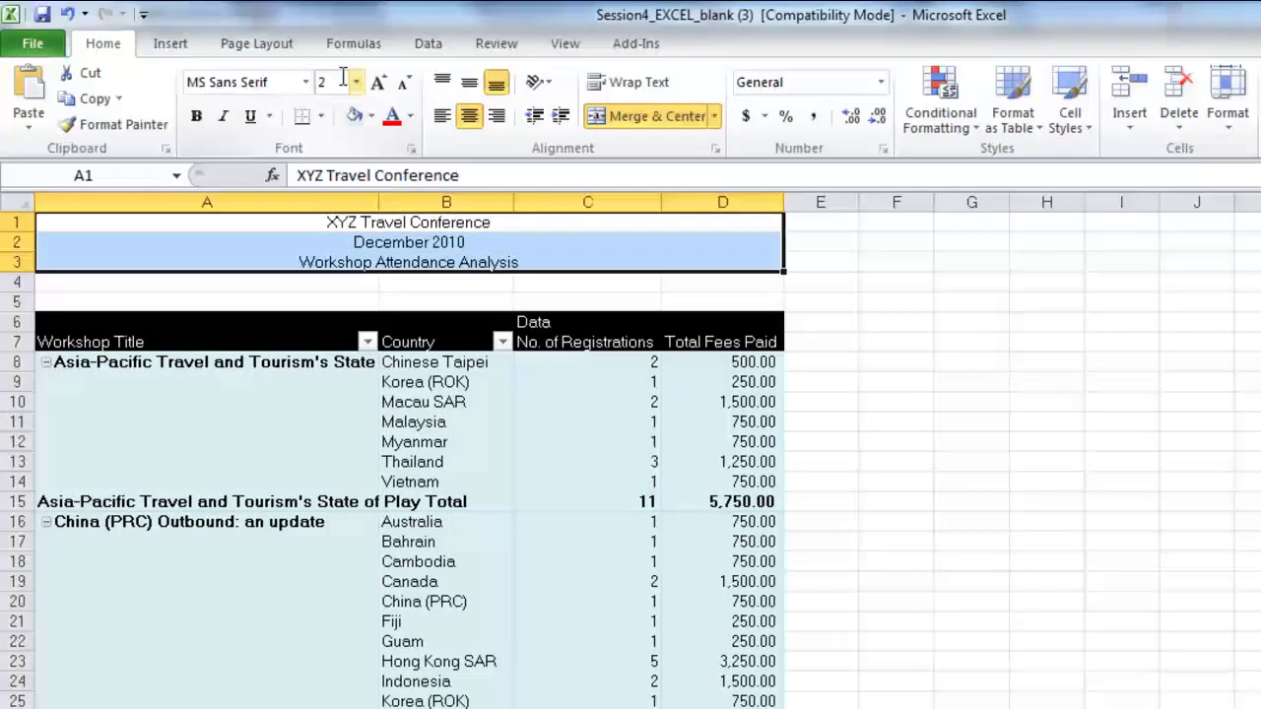
pyautogui.press('Return')
# Step: Change the font of the entire worksheet to Arial
pyautogui.click(23, 205)
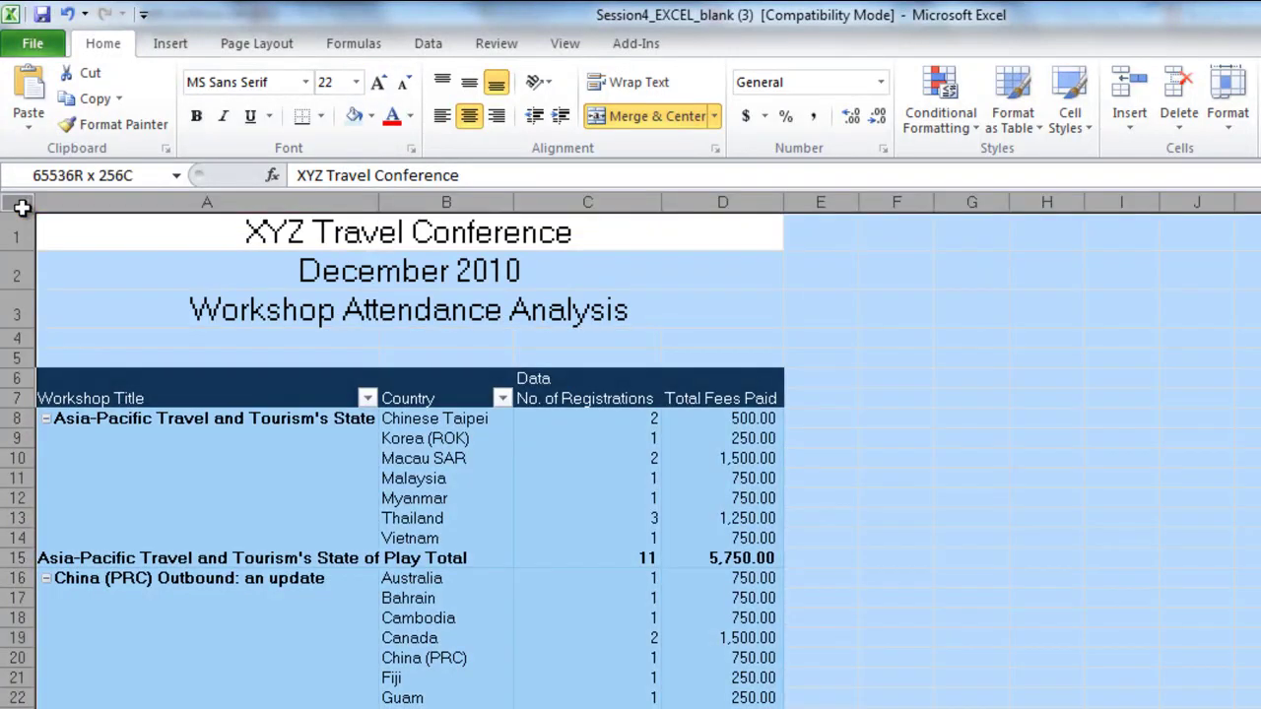
pyautogui.click(237, 81)
pyautogui.write('Arial')
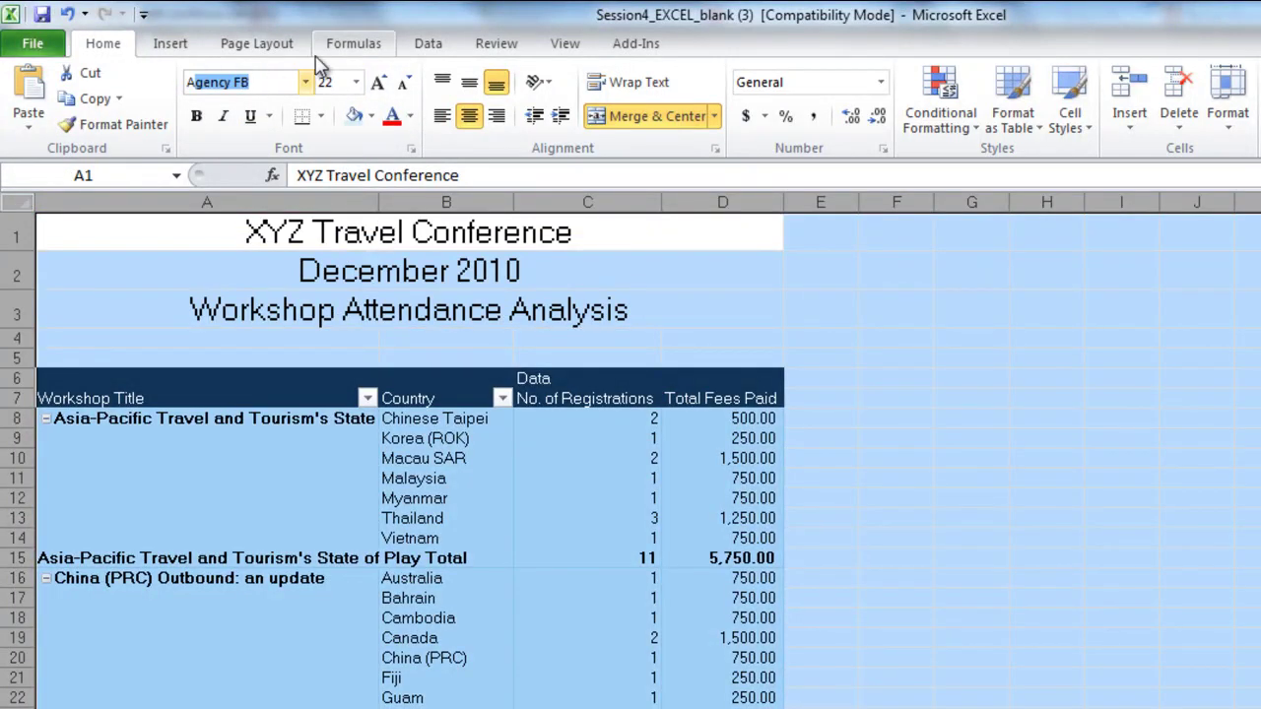
pyautogui.press('Return')
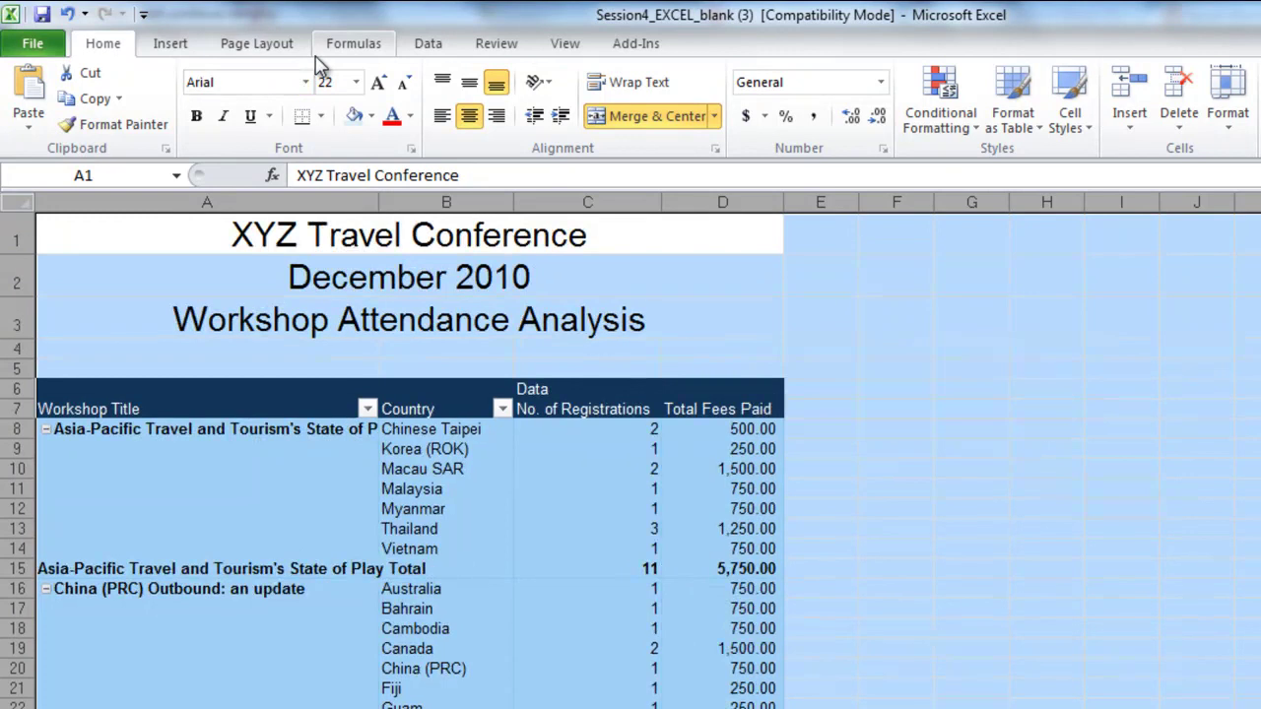
# Step: Remove the Country field from the PivotTable's row labels
pyautogui.click(709, 548)
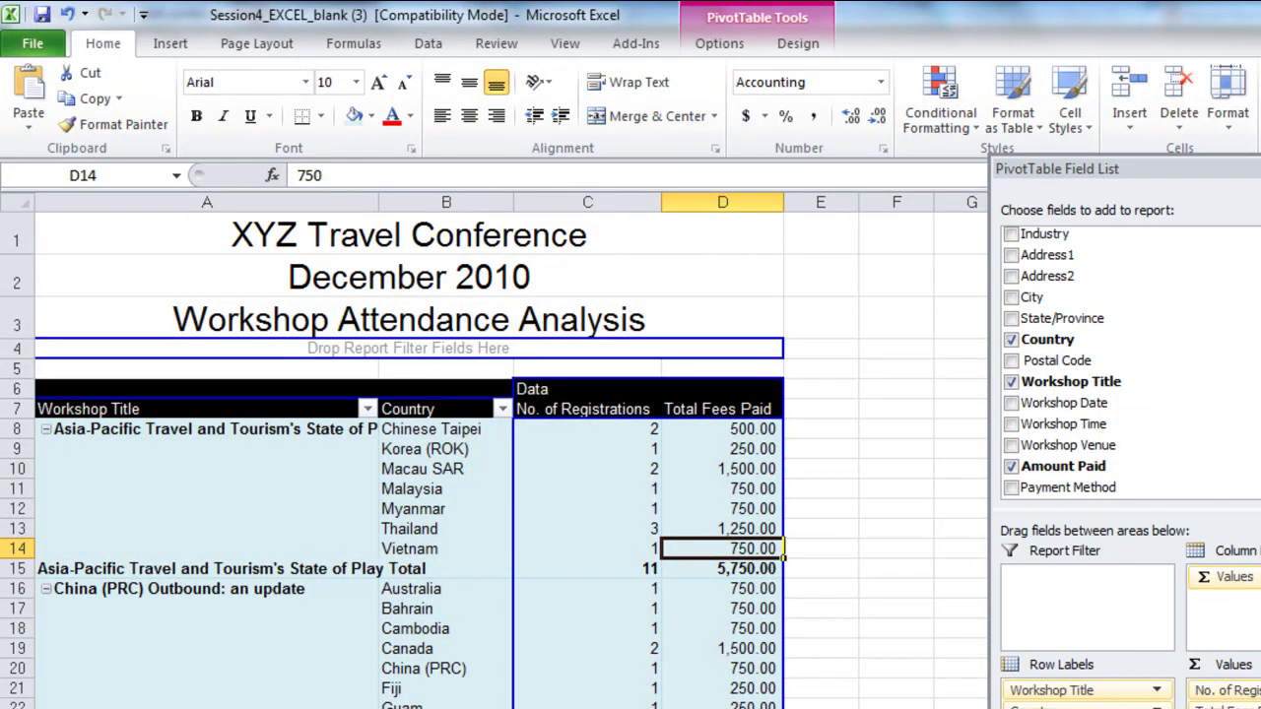
pyautogui.scroll(-8, 492, 453)
pyautogui.scroll(8, 433, 453)
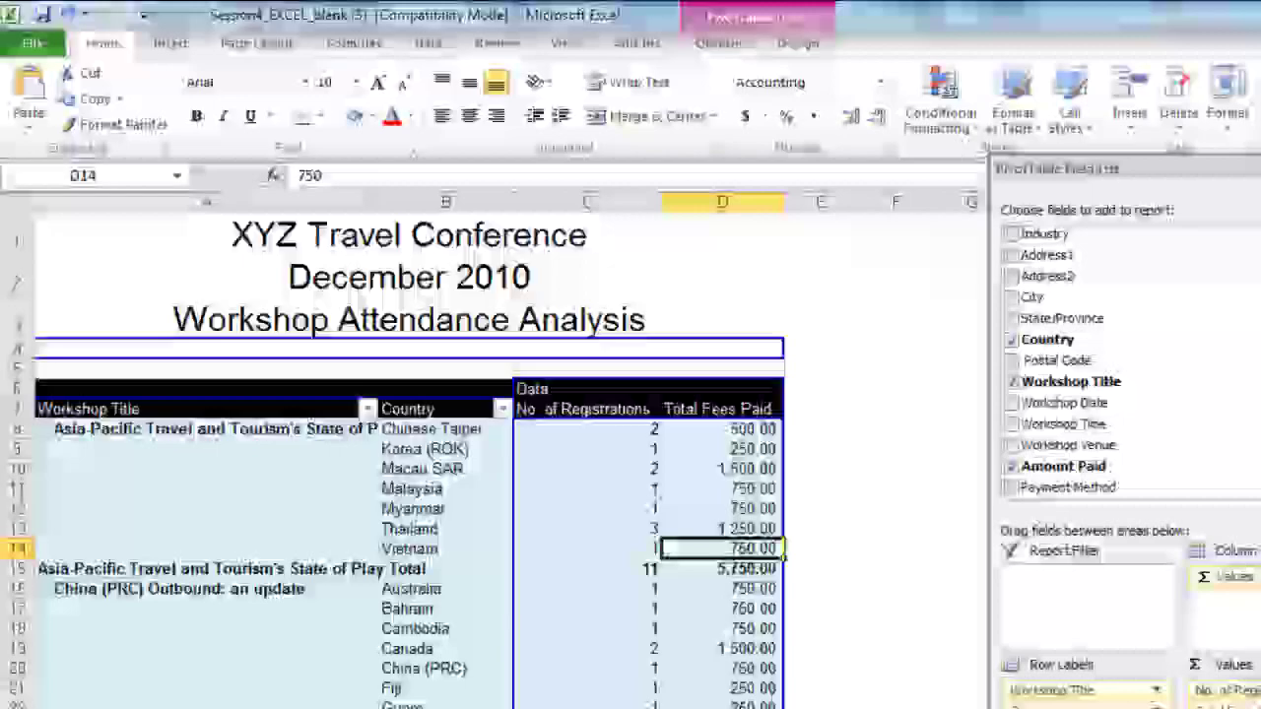
pyautogui.moveTo(1055, 706); pyautogui.dragTo(944, 654)
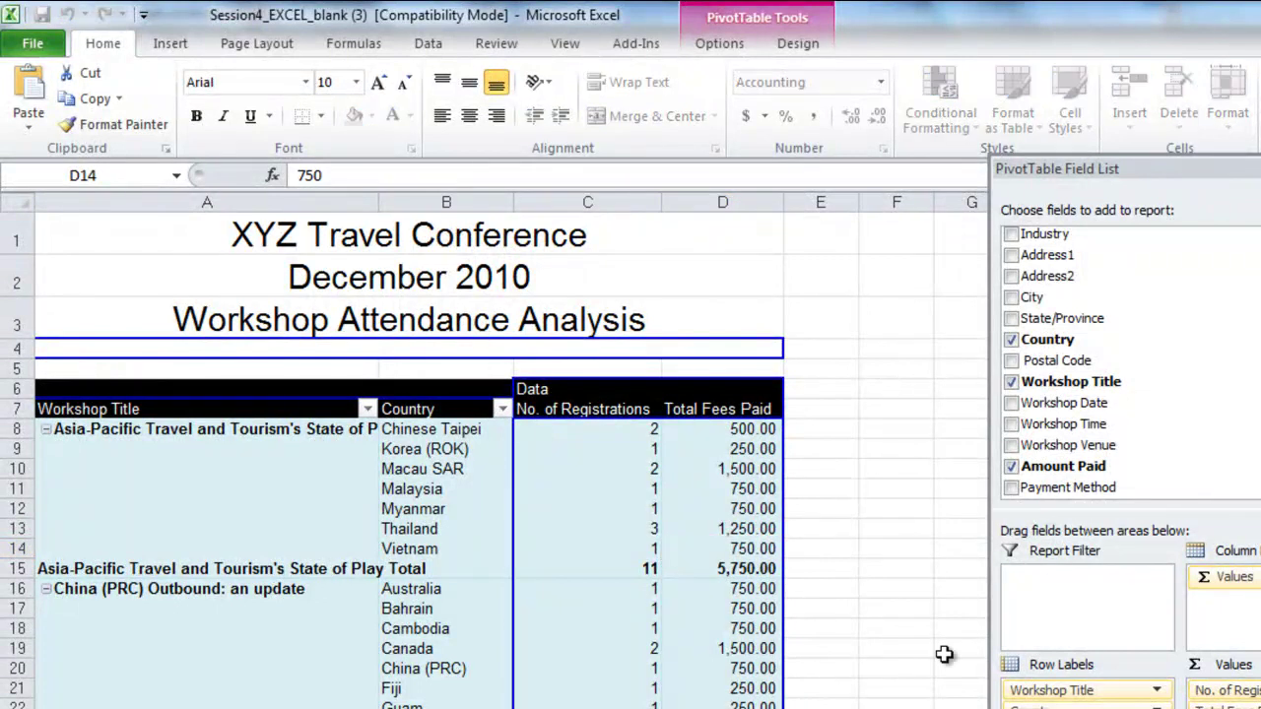